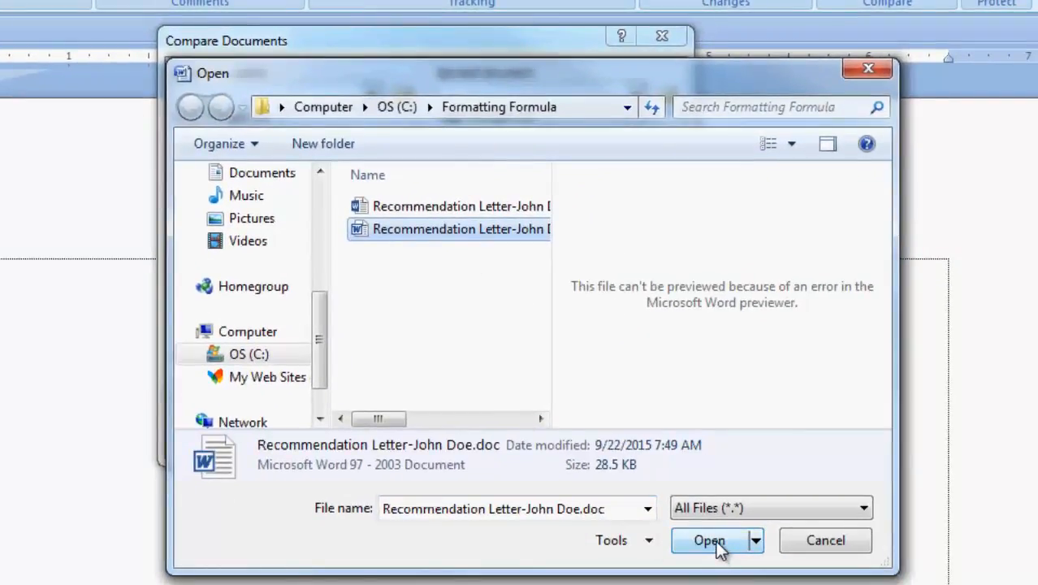
# Load the original recommendation letter (.doc) as the original document and the updated letter as the revised document for comparison
pyautogui.click(708, 540)
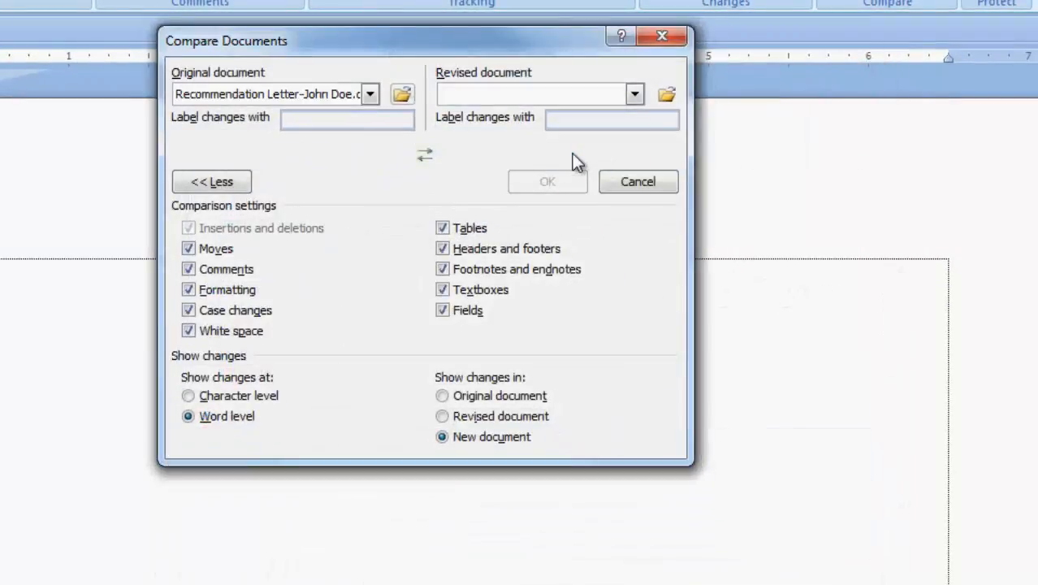
pyautogui.click(666, 94)
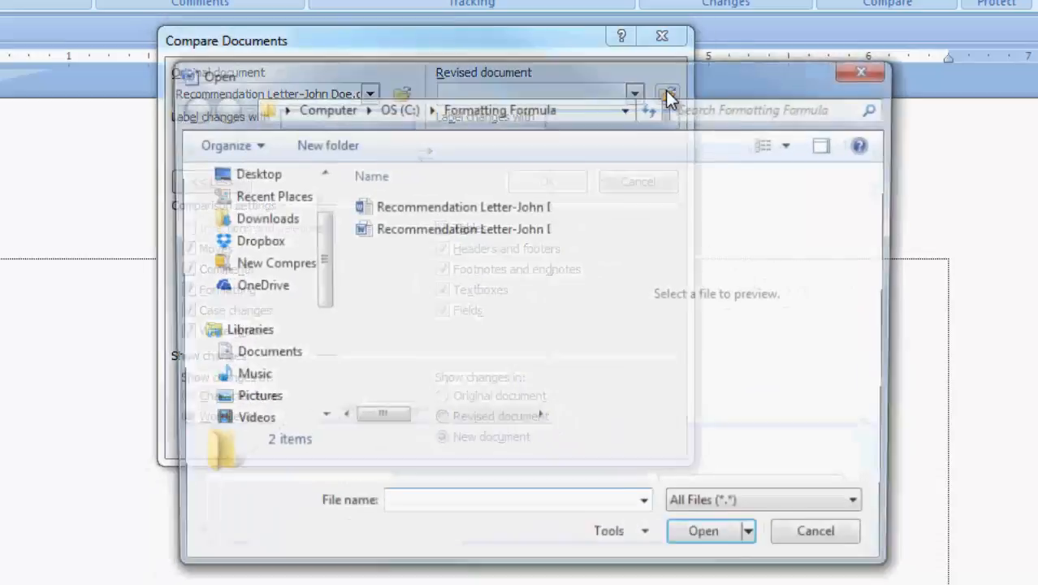
pyautogui.click(461, 208)
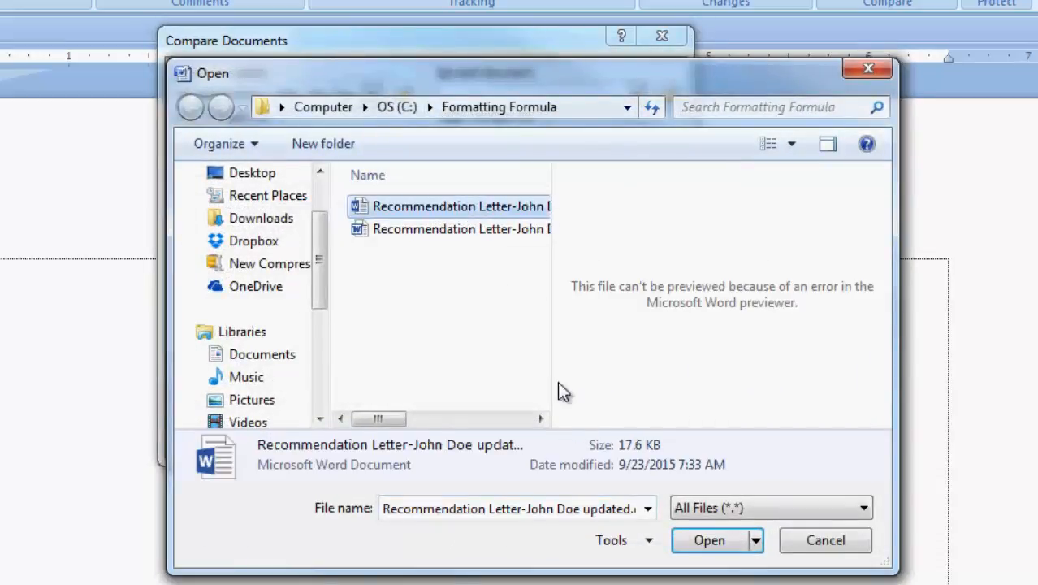
pyautogui.click(722, 546)
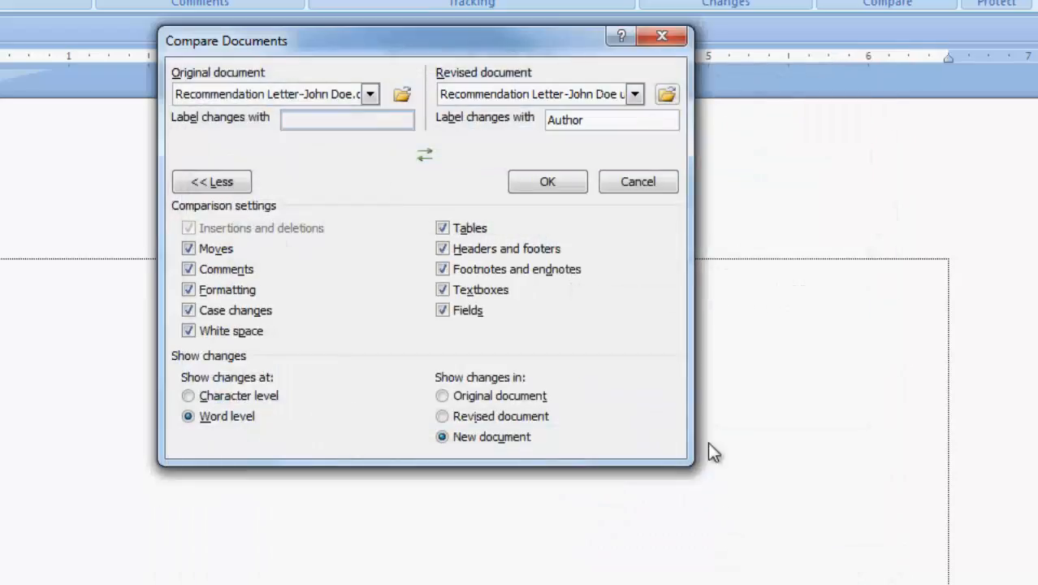
# Swap the original and revised documents and restore their order, and collapse and re-expand the comparison settings
pyautogui.click(425, 155)
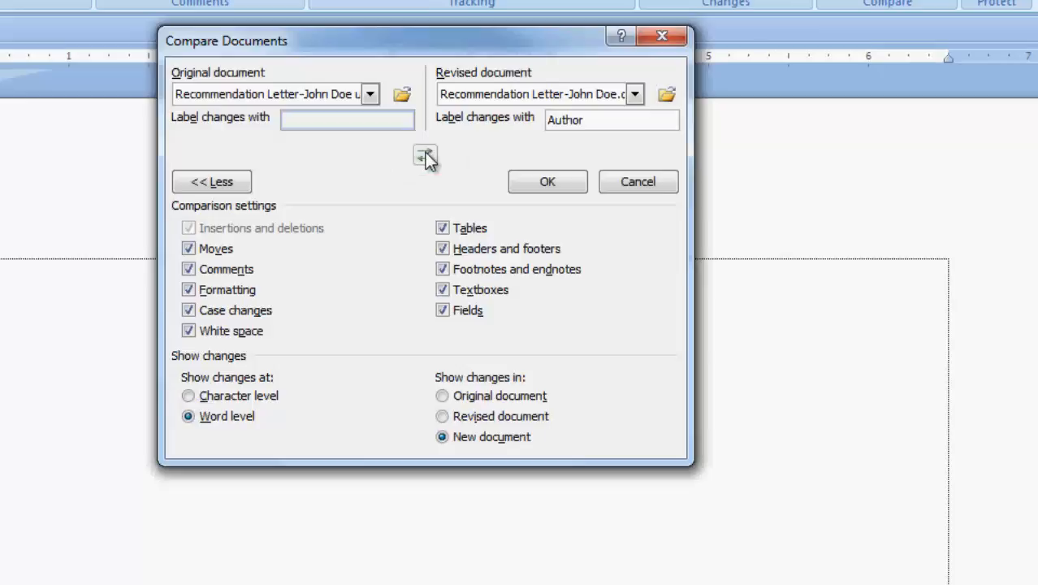
pyautogui.click(426, 156)
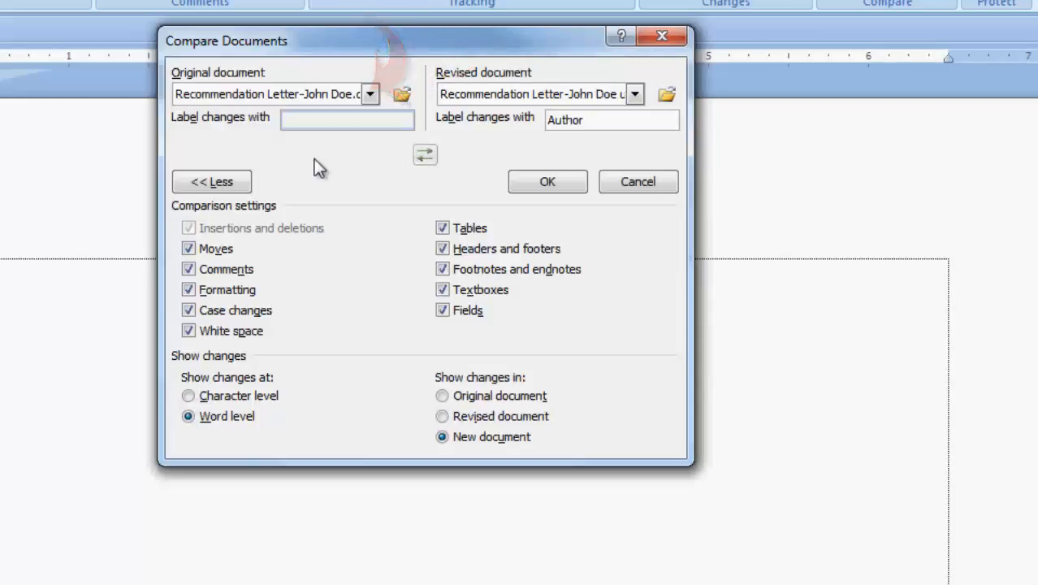
pyautogui.click(221, 184)
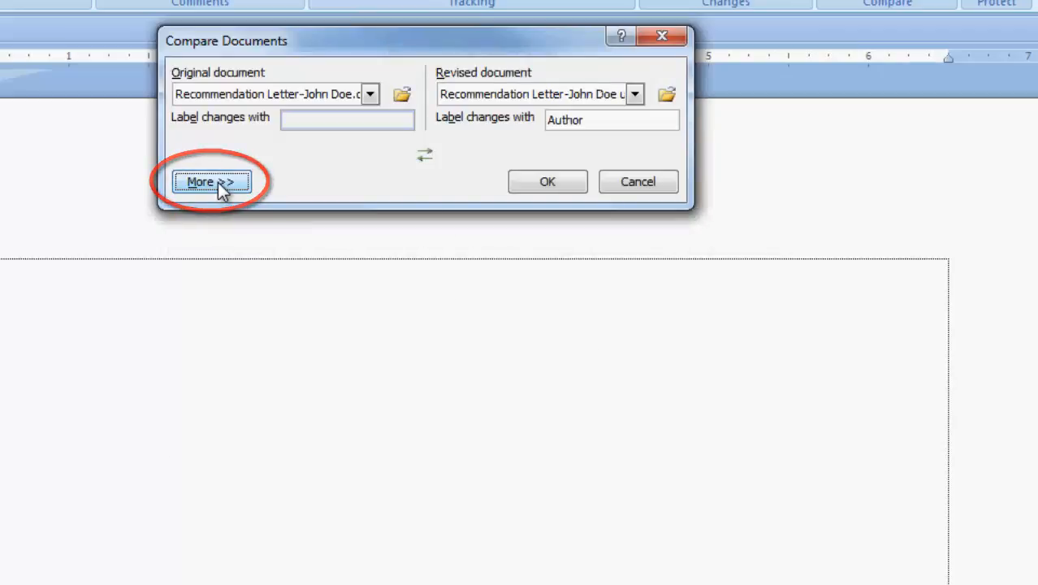
pyautogui.click(219, 184)
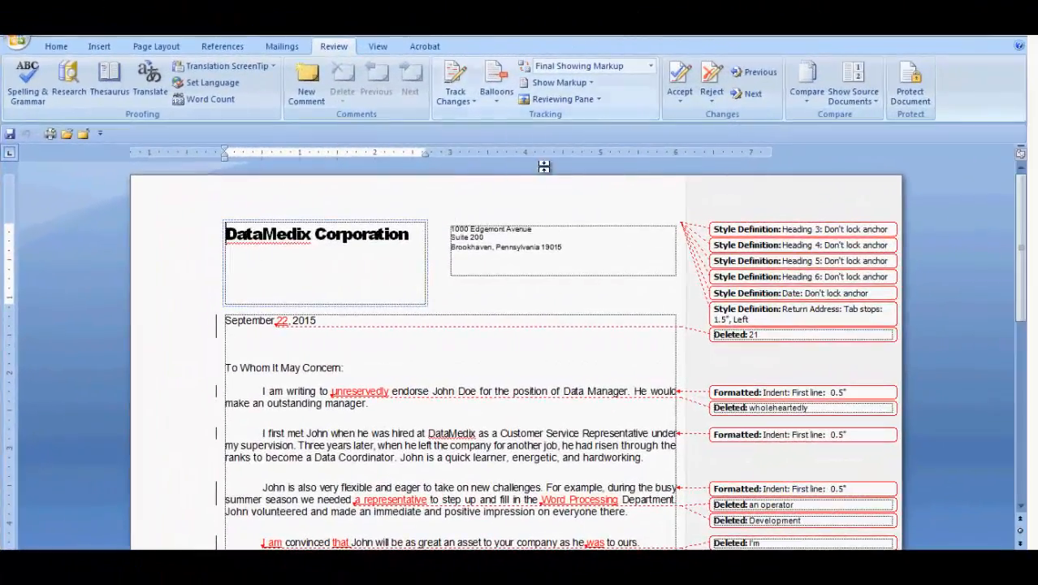
# View the compared letter in the Final, Original Showing Markup and Original display modes
pyautogui.click(651, 66)
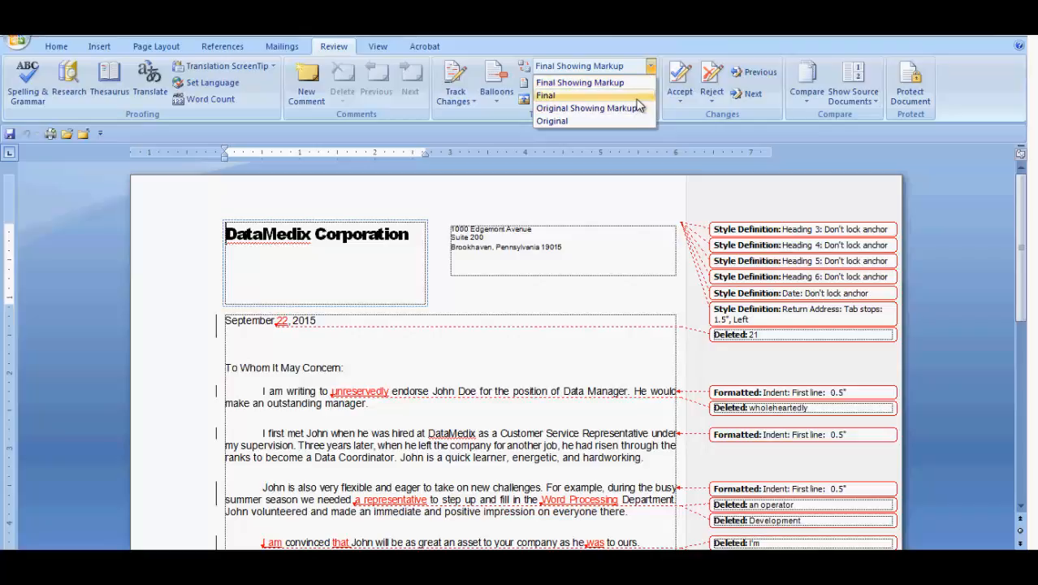
pyautogui.click(638, 96)
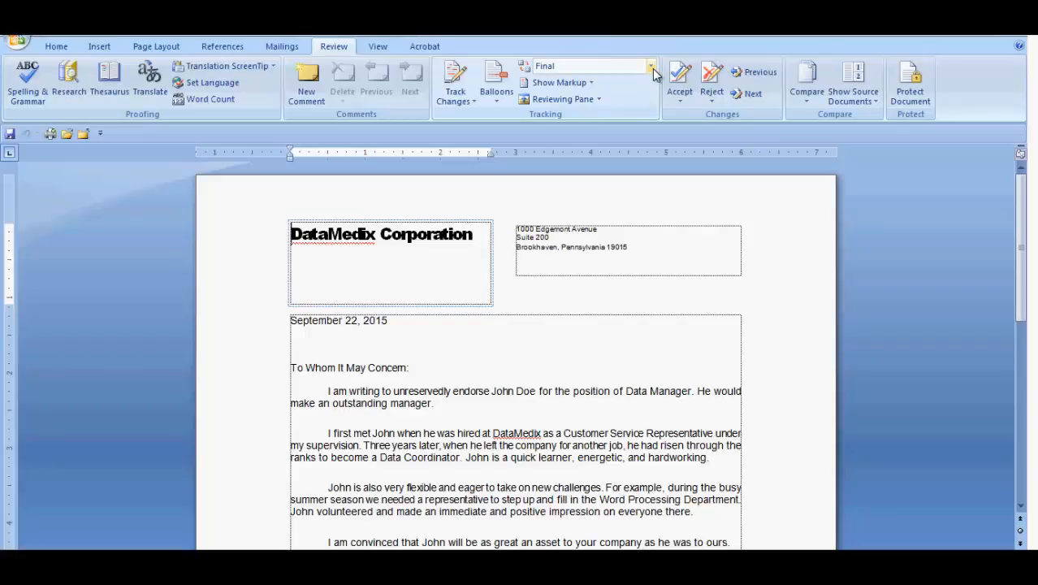
pyautogui.click(653, 70)
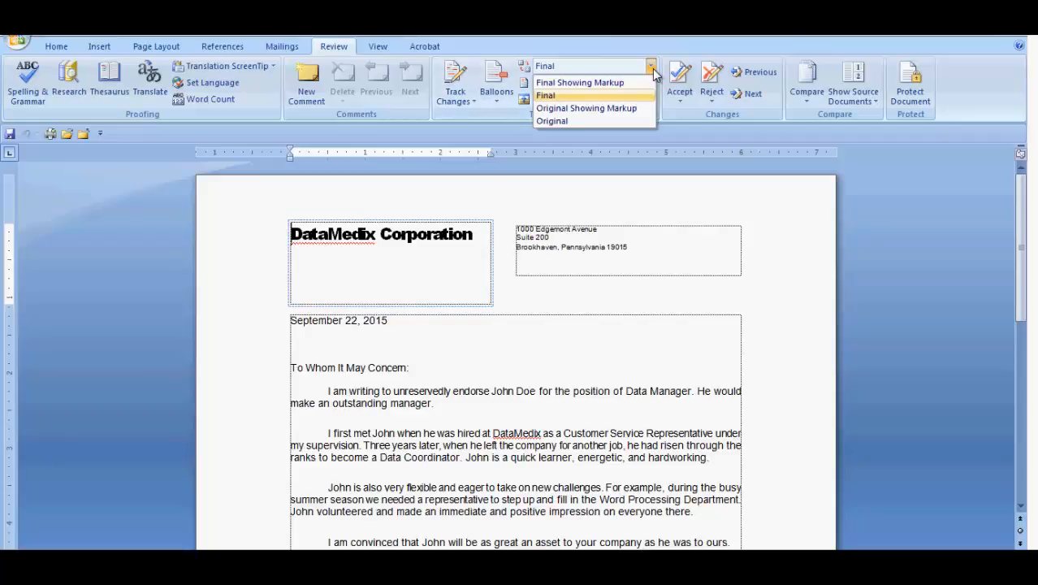
pyautogui.click(643, 109)
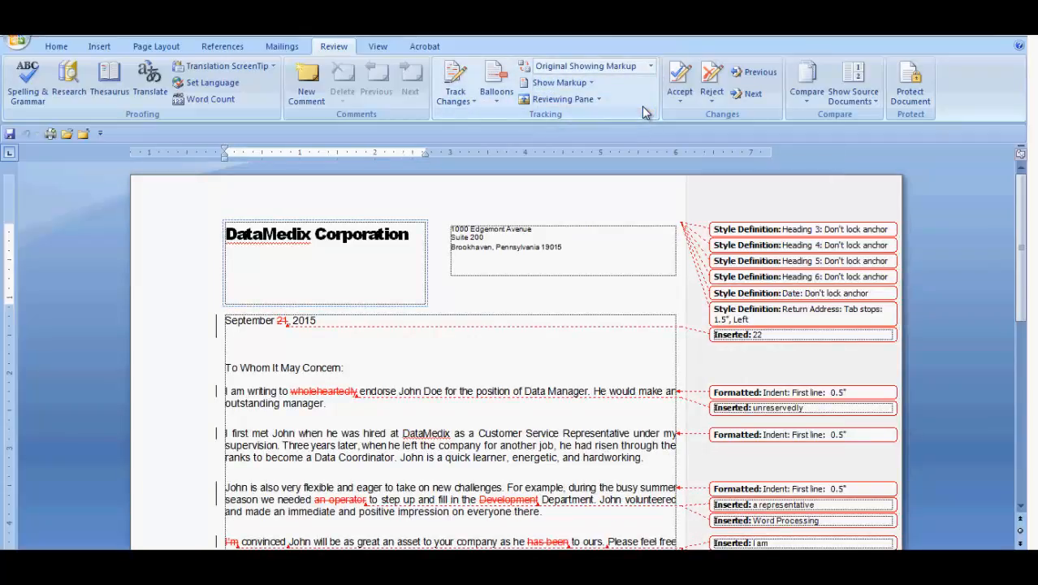
pyautogui.click(653, 70)
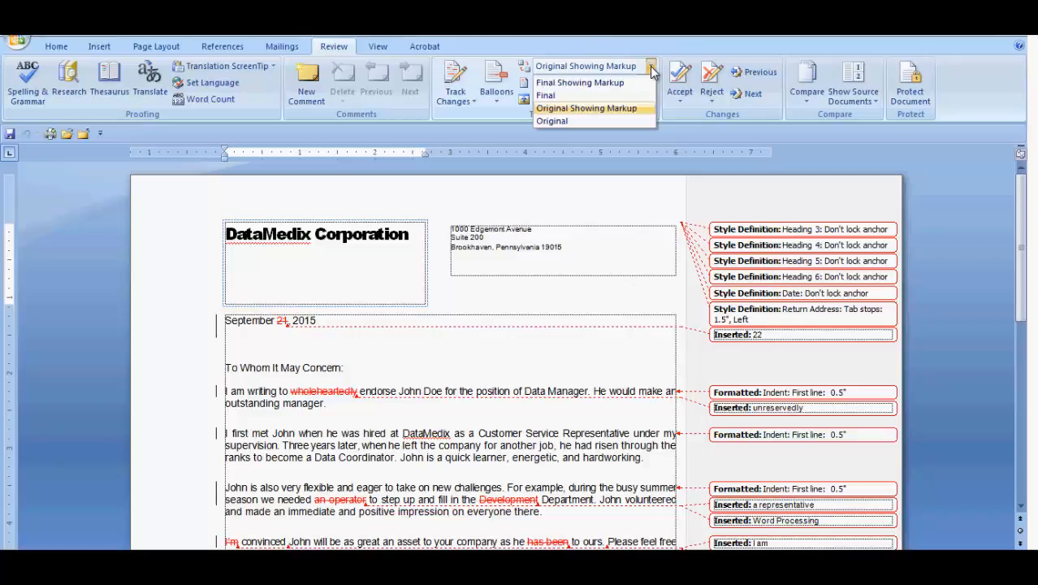
pyautogui.click(637, 119)
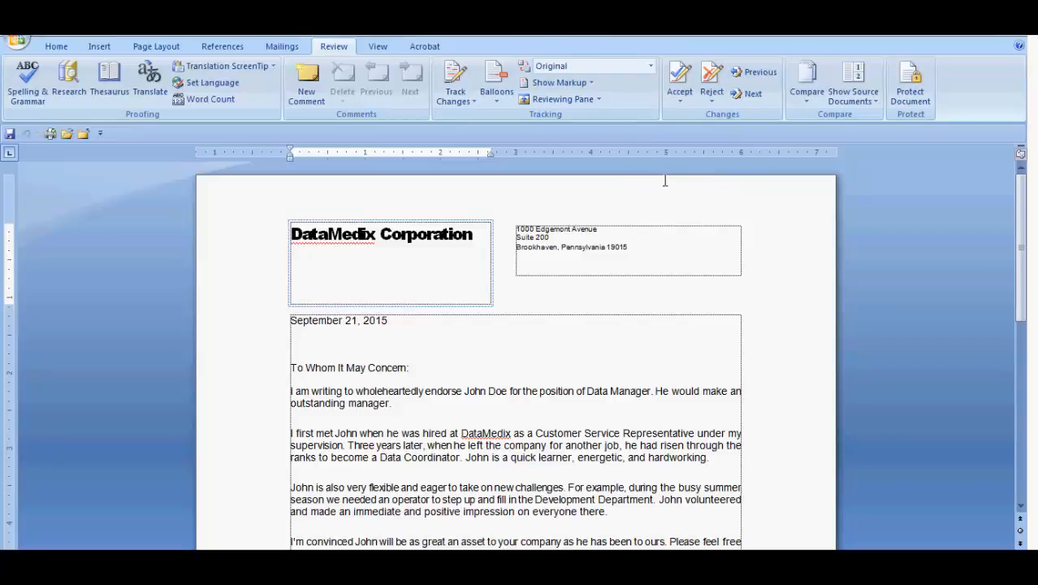
# Turn off Ink and Markup Area Highlight in the displayed markup, and view the list of reviewers
pyautogui.click(593, 85)
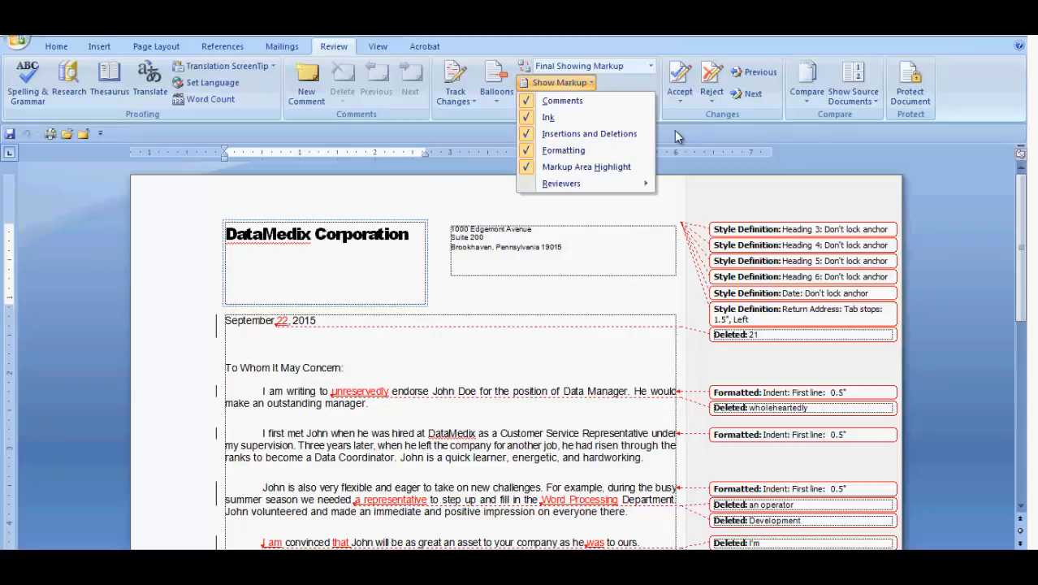
pyautogui.click(536, 118)
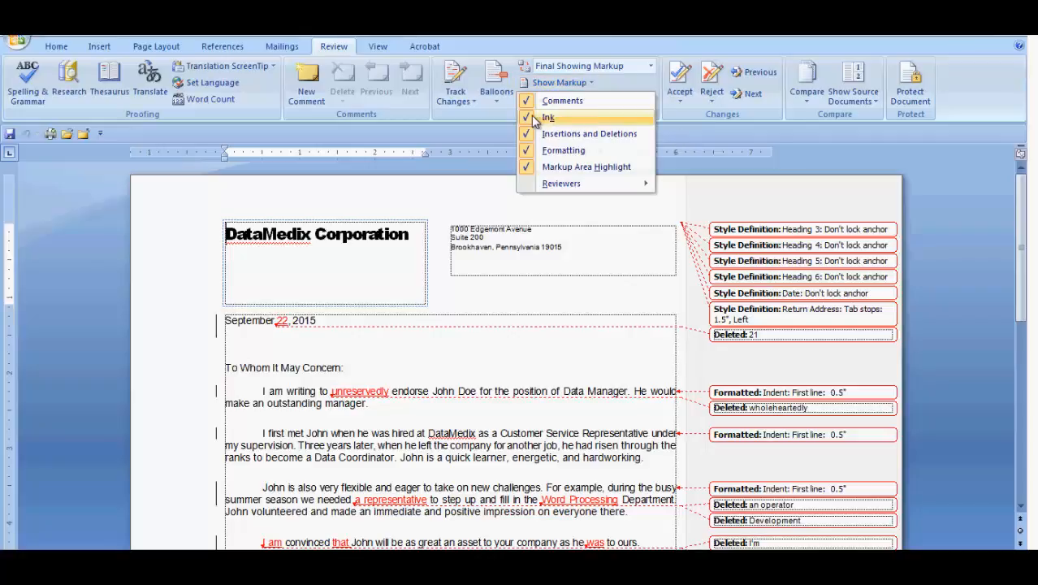
pyautogui.click(591, 83)
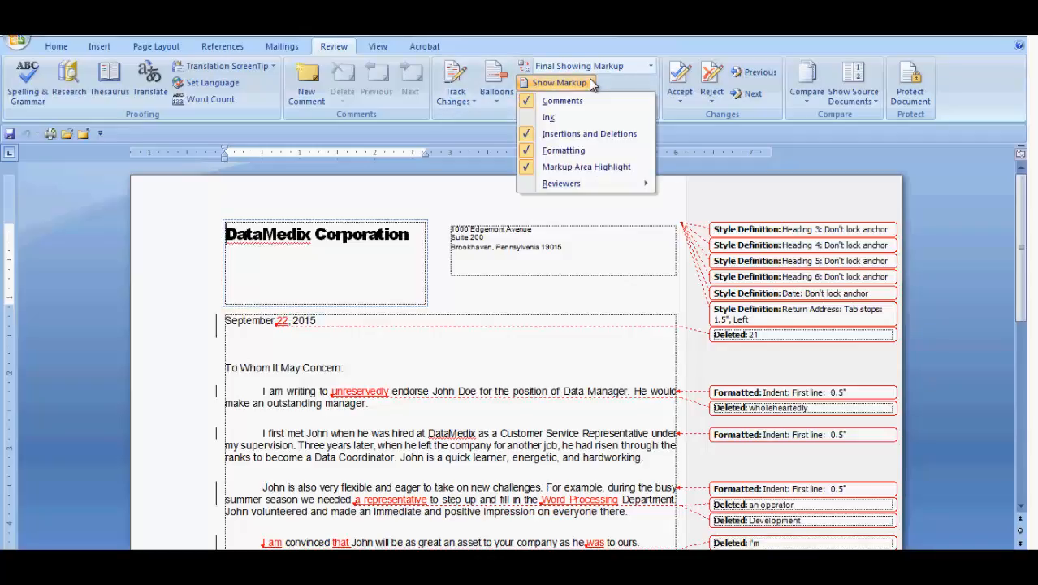
pyautogui.click(569, 167)
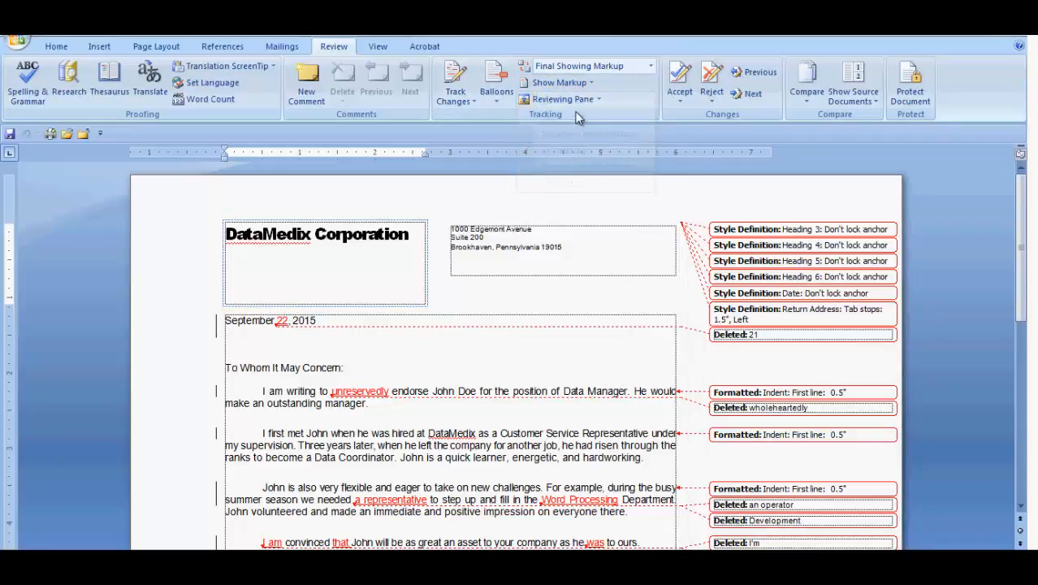
pyautogui.click(593, 84)
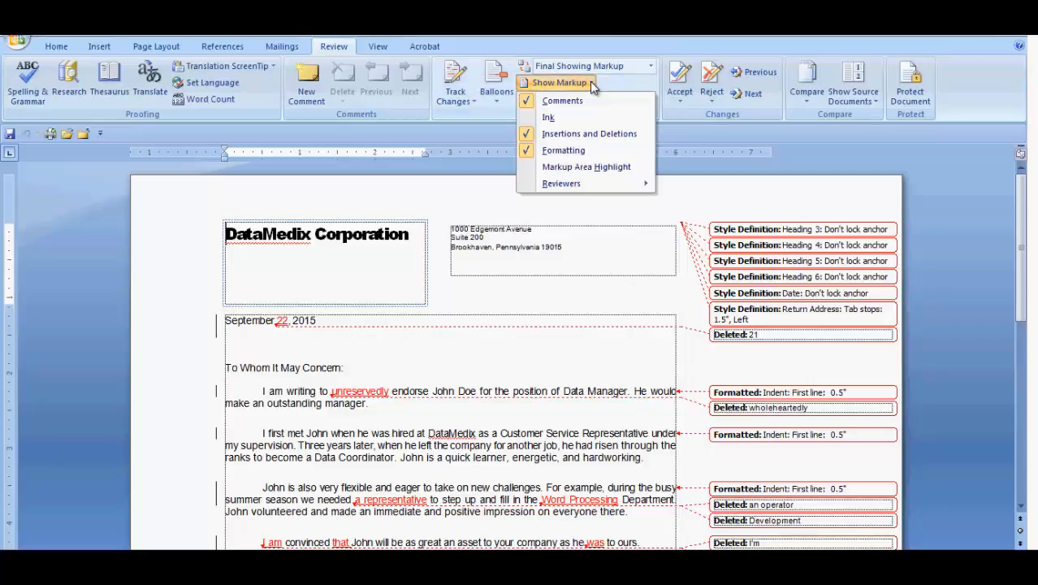
pyautogui.moveTo(582, 190)
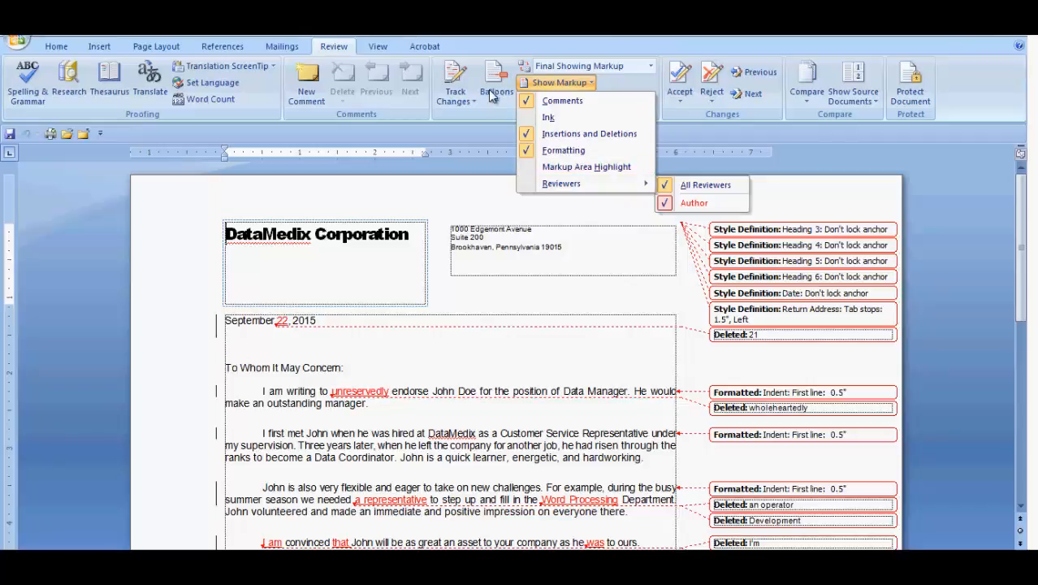
pyautogui.click(479, 172)
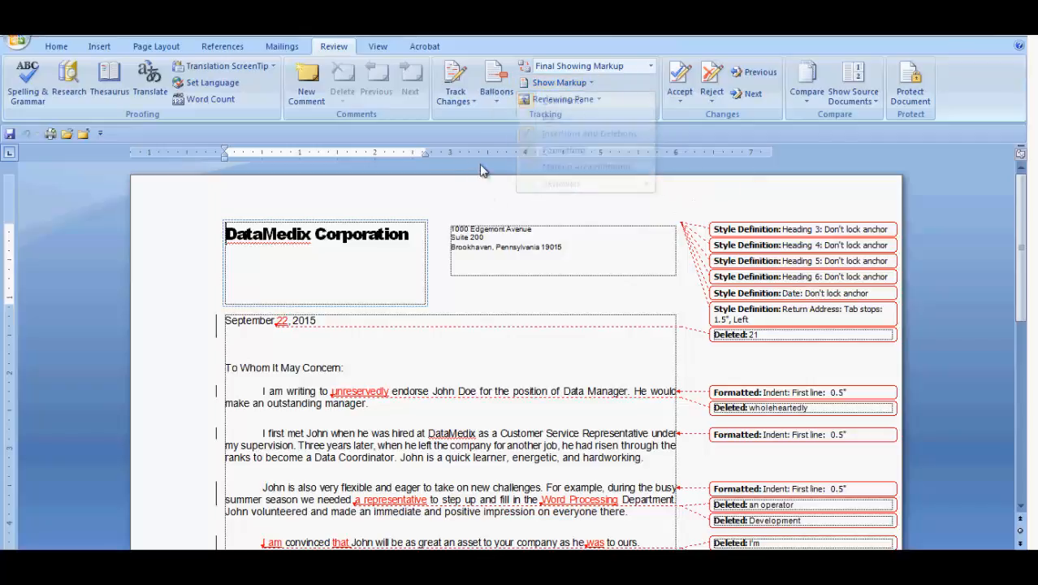
# Show all revisions inline, and switch to showing only comments and formatting in balloons
pyautogui.click(497, 98)
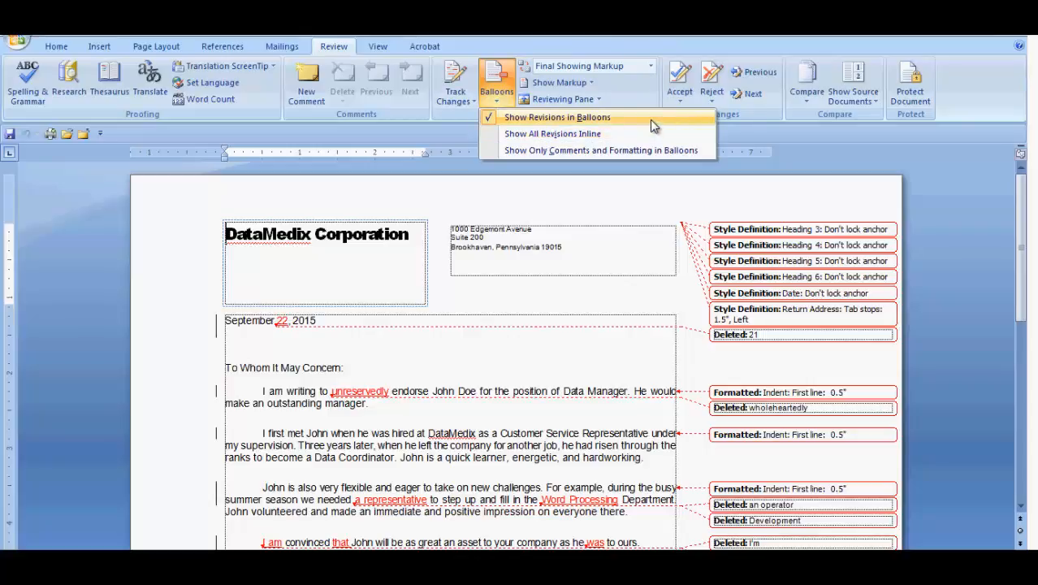
pyautogui.click(591, 135)
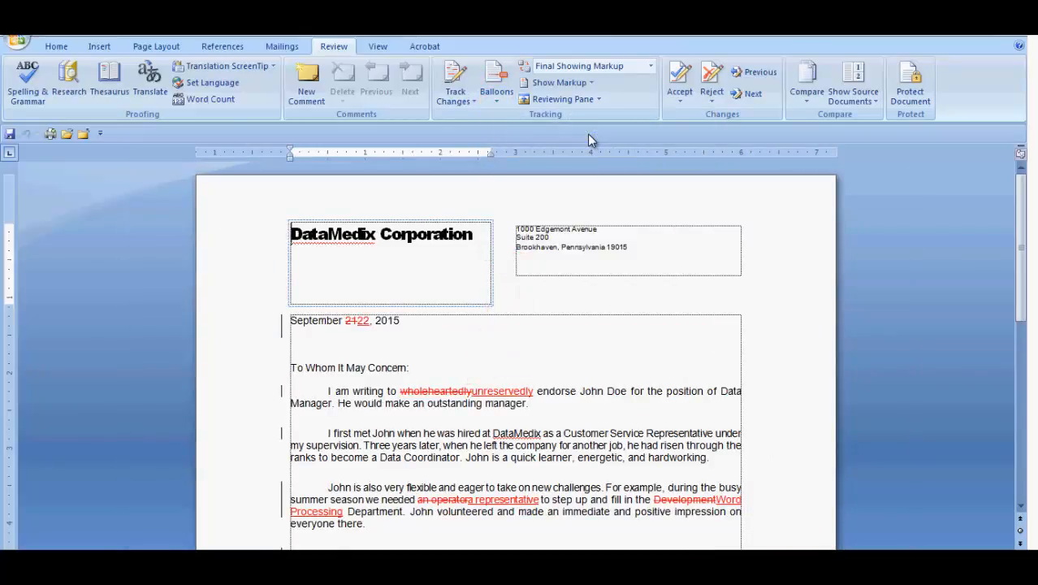
pyautogui.click(493, 96)
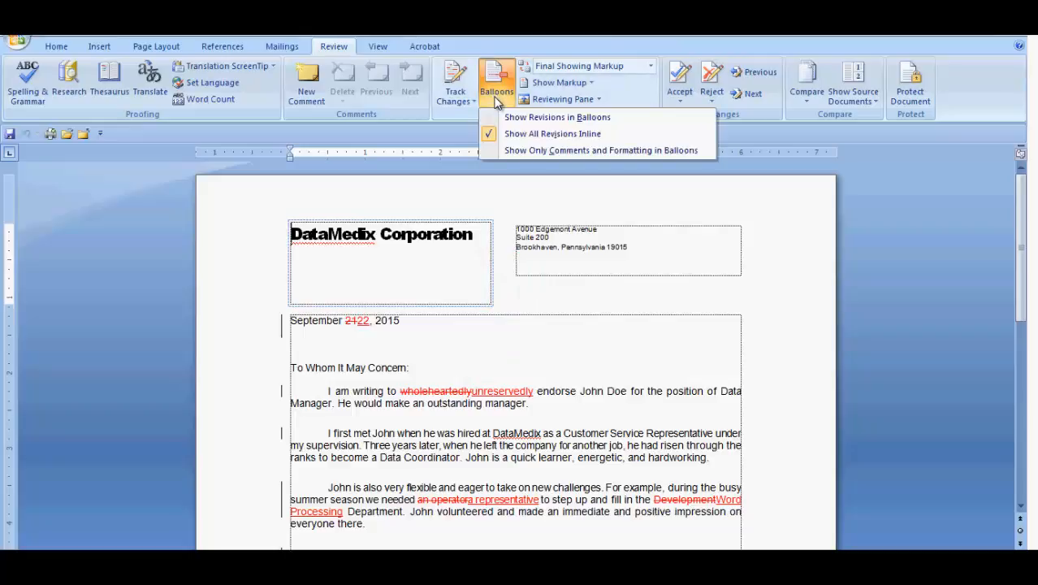
pyautogui.click(601, 151)
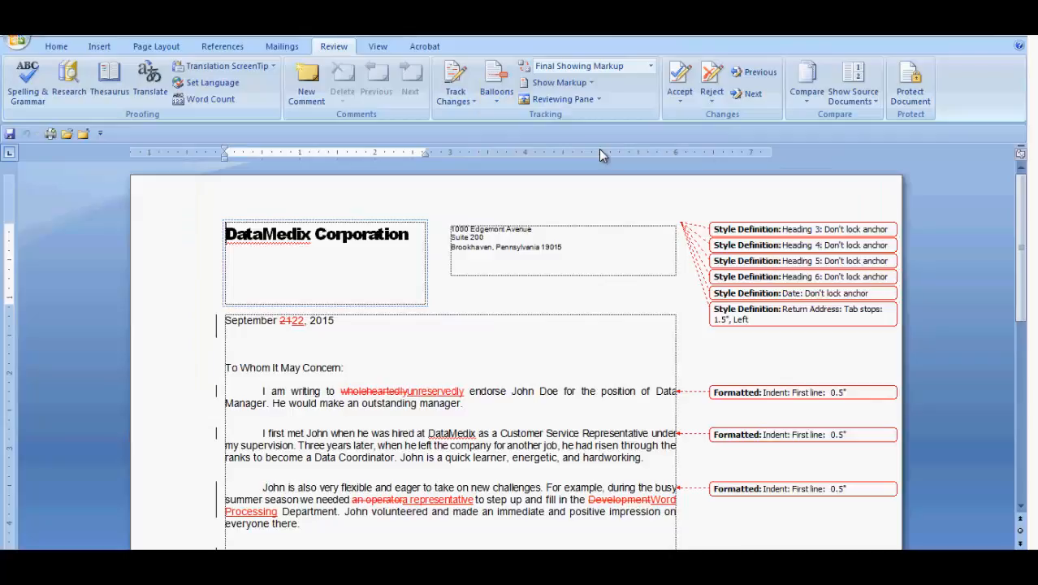
pyautogui.click(591, 83)
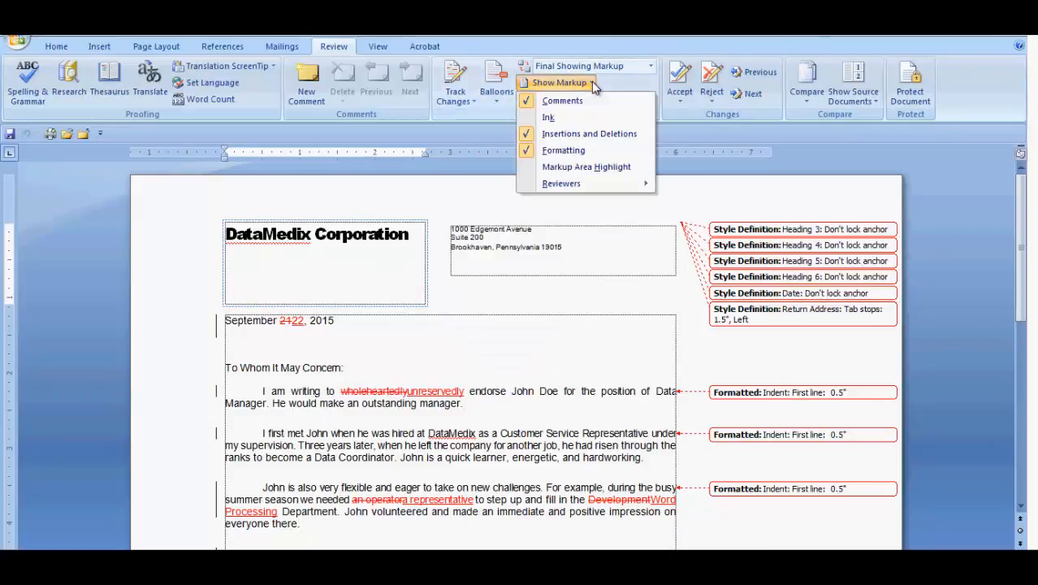
pyautogui.click(573, 152)
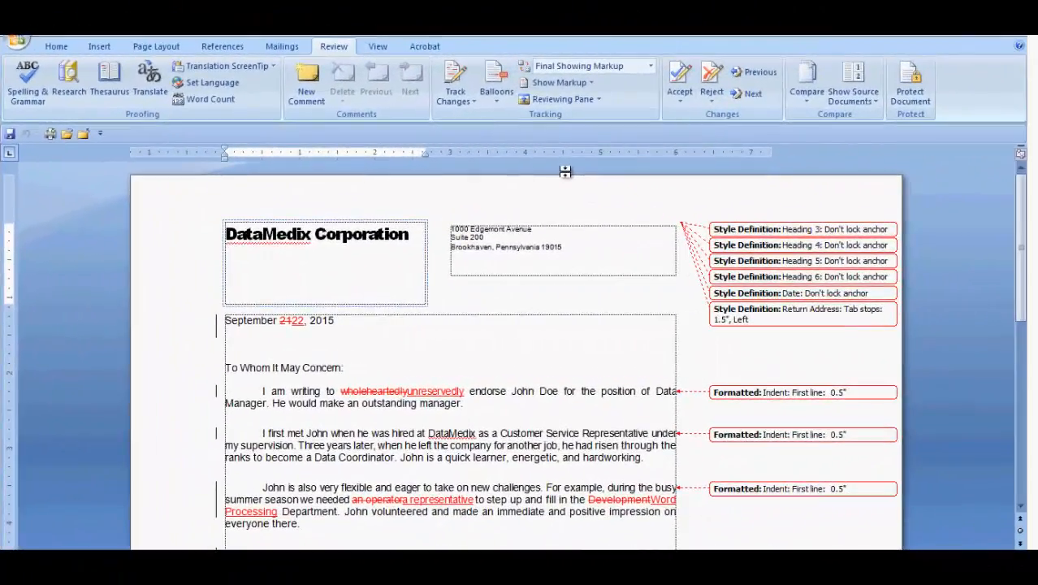
# Display the Reviewing Pane vertically and look through its list of document changes
pyautogui.click(600, 98)
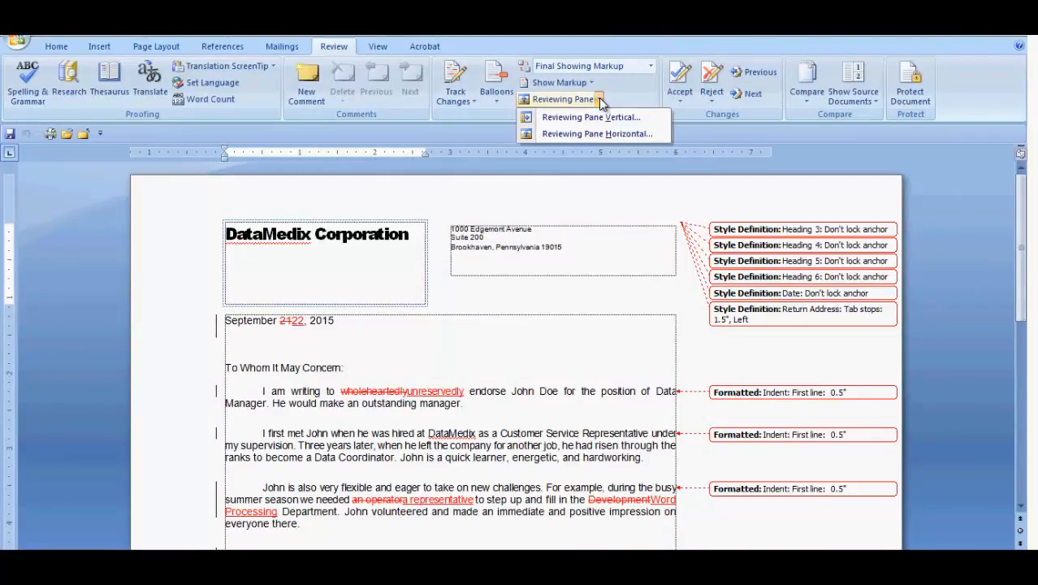
pyautogui.click(595, 118)
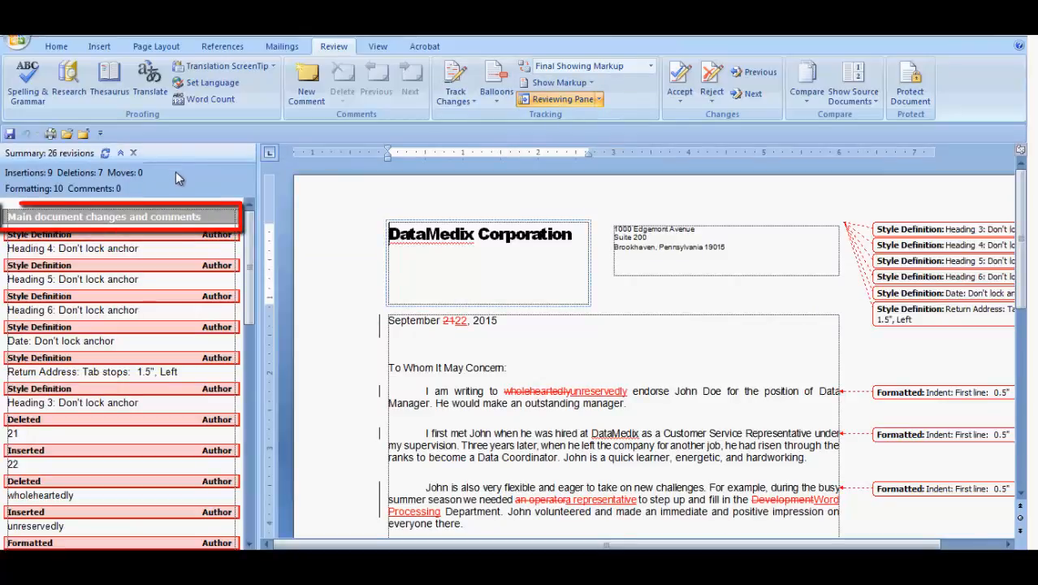
pyautogui.moveTo(251, 268); pyautogui.dragTo(248, 244)
# Switch the Reviewing Pane to horizontal, enlarge it to examine the revisions, and close it
pyautogui.click(600, 99)
pyautogui.click(598, 136)
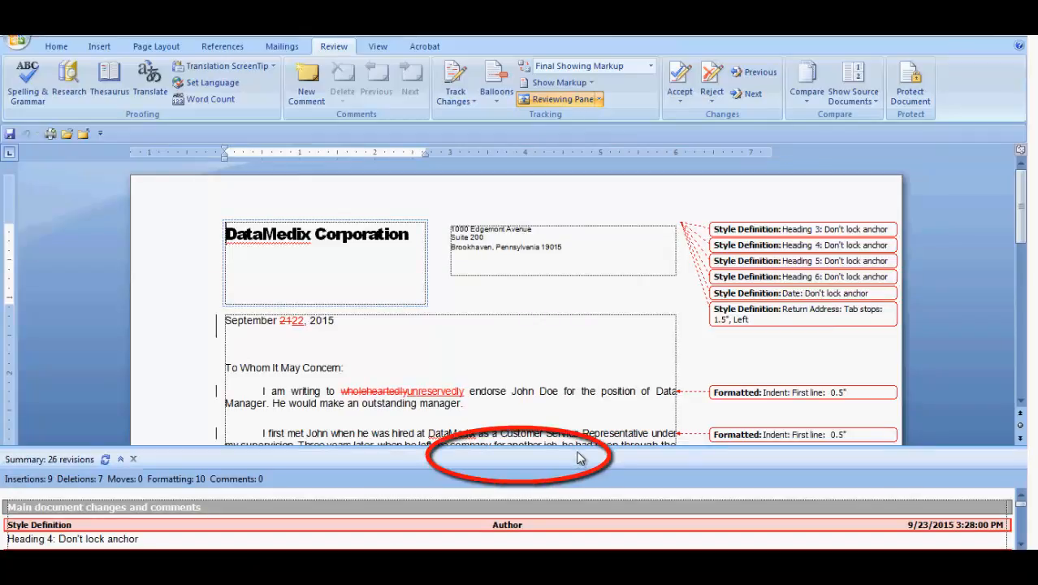
pyautogui.moveTo(573, 462); pyautogui.dragTo(582, 257)
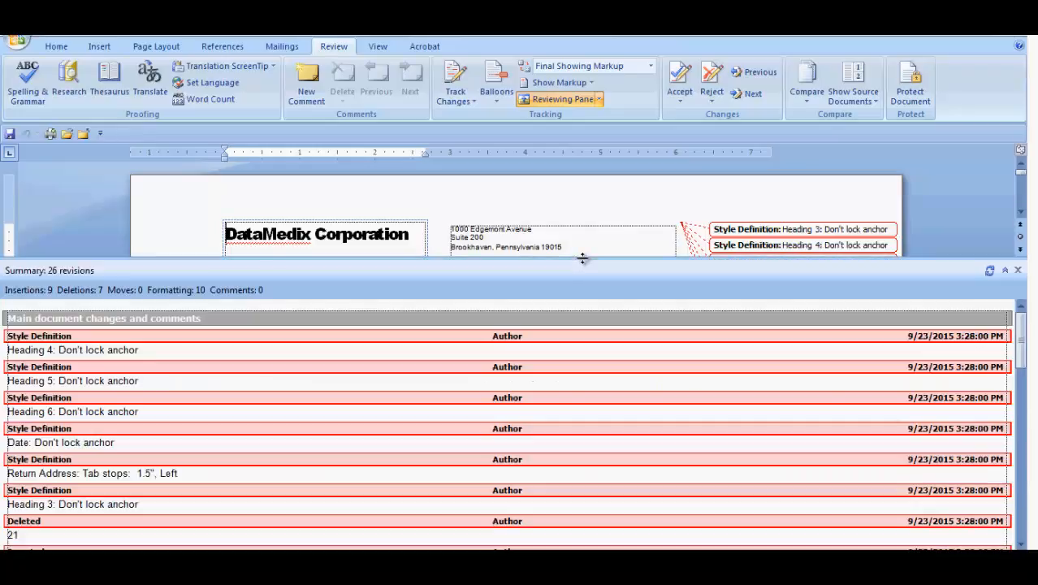
pyautogui.click(599, 99)
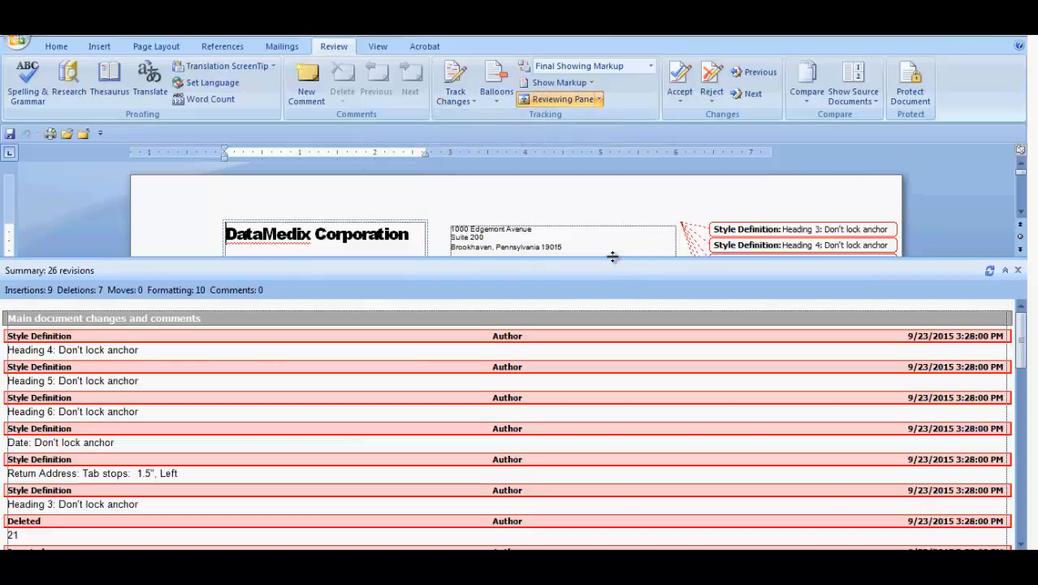
pyautogui.moveTo(612, 257); pyautogui.dragTo(610, 548)
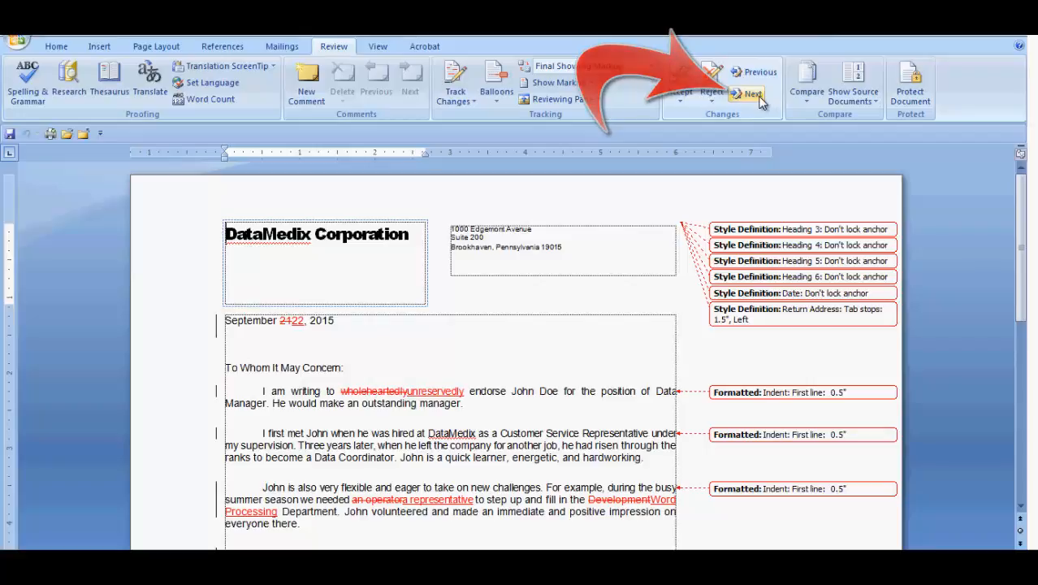
# Accept the 0.5" first-line indent formatting change on the first body paragraph and move to the next change
pyautogui.click(680, 100)
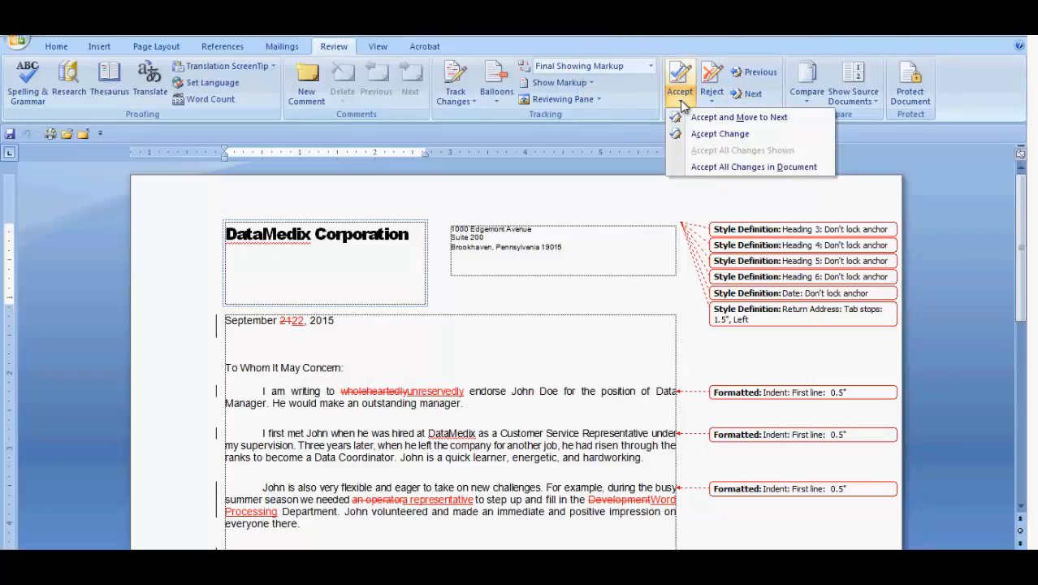
pyautogui.click(764, 398)
pyautogui.click(731, 394)
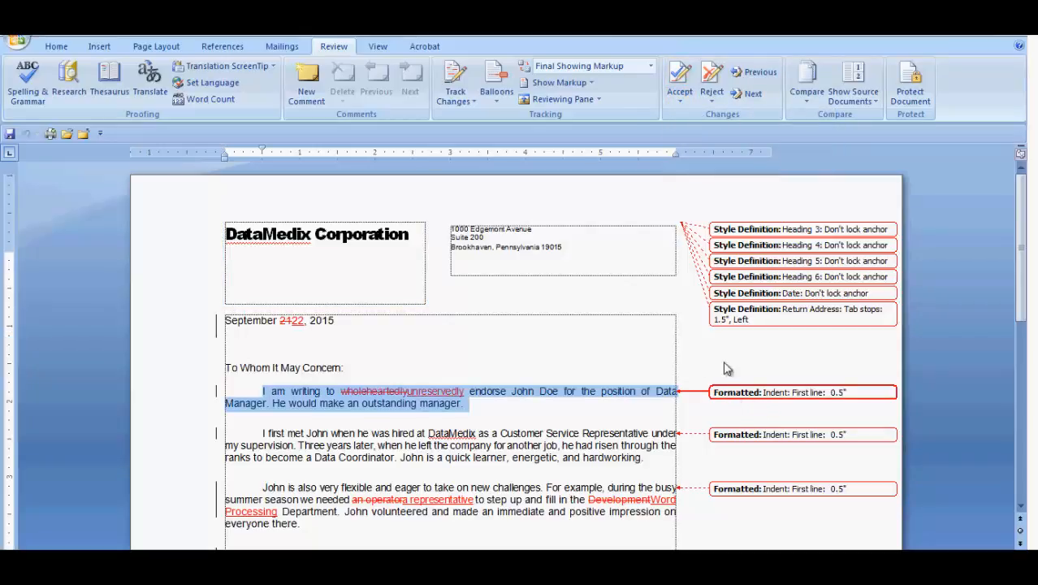
pyautogui.click(679, 96)
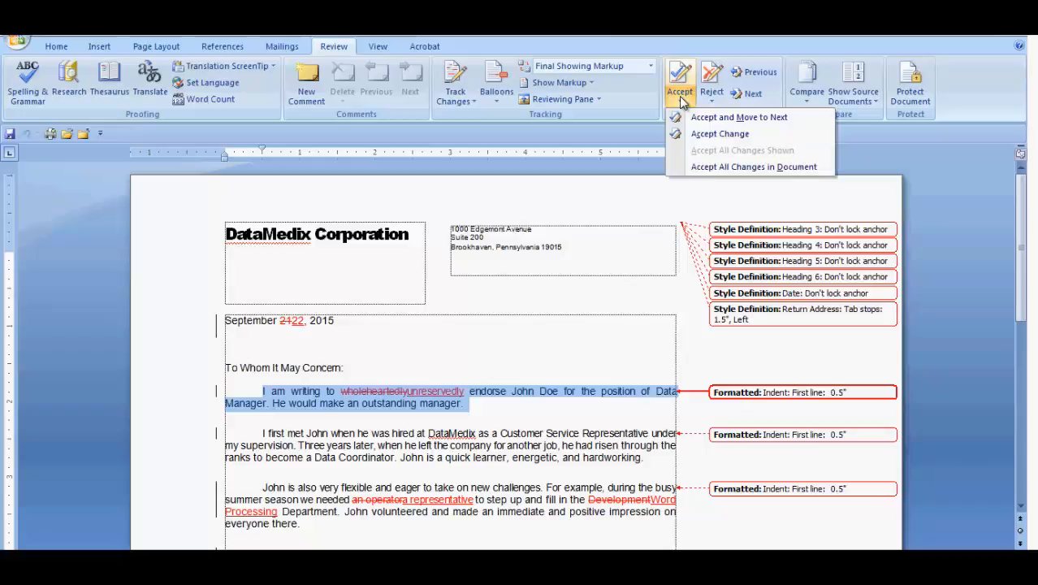
pyautogui.click(761, 118)
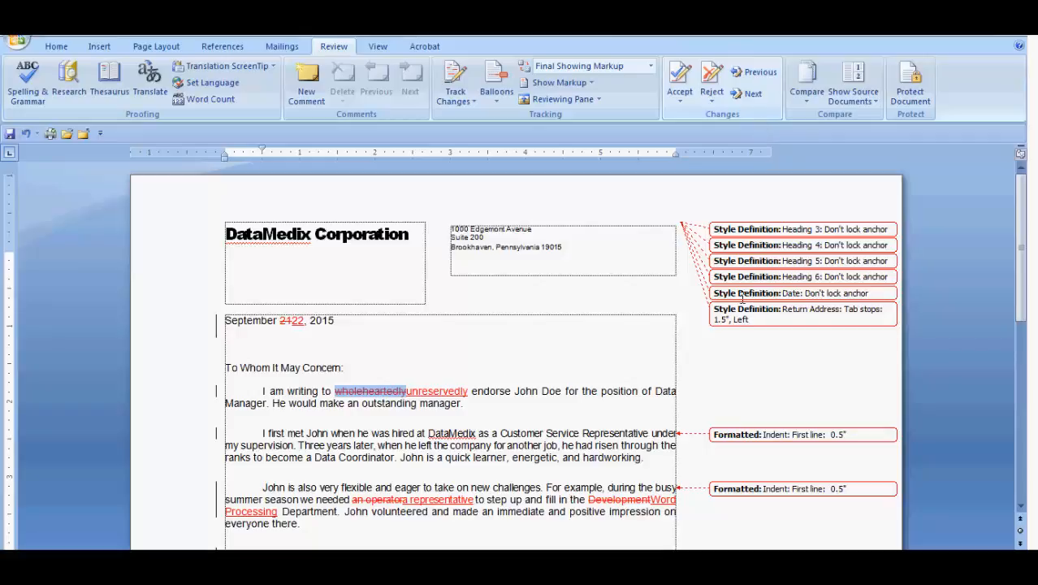
# Select the second body paragraph's indent formatting change and view the available options for accepting and rejecting changes
pyautogui.click(762, 433)
pyautogui.click(680, 93)
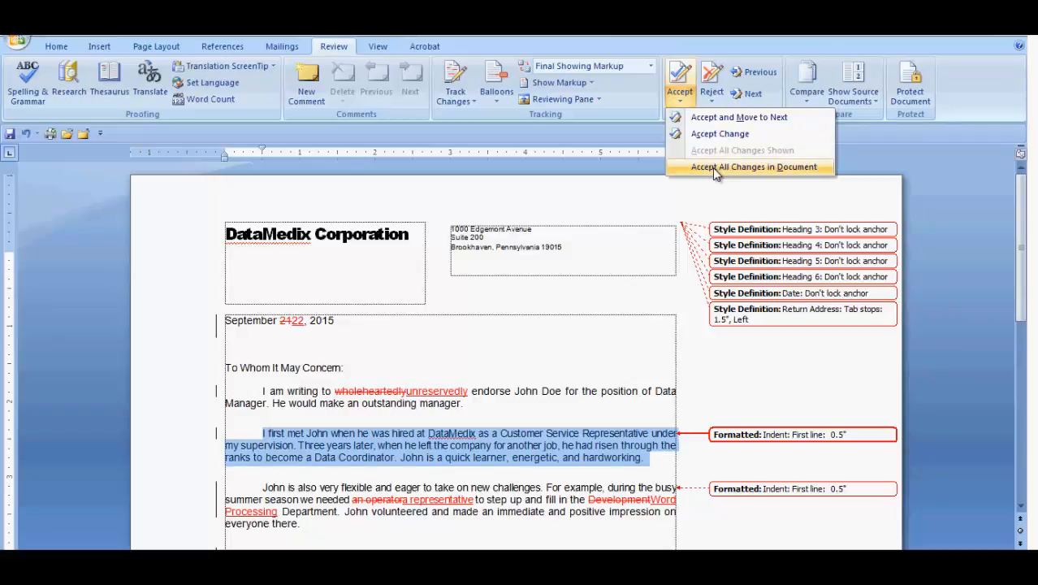
pyautogui.click(884, 168)
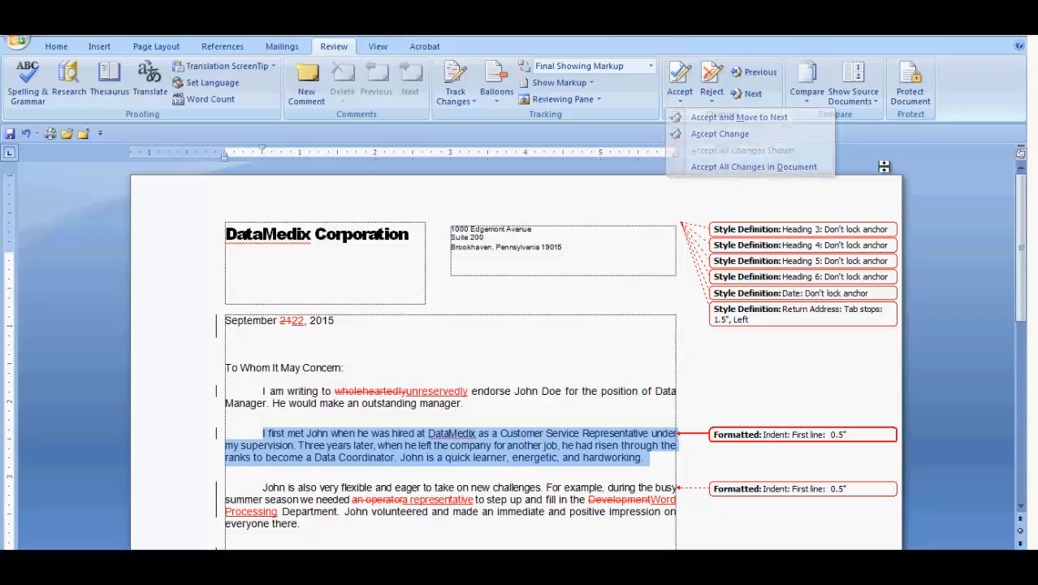
pyautogui.click(713, 98)
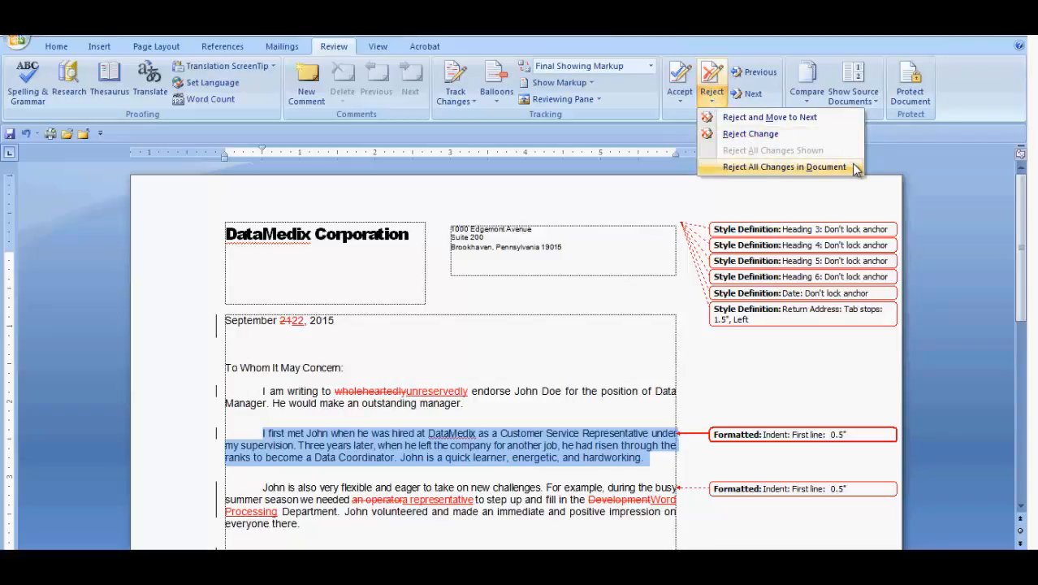
pyautogui.press('Escape')
# Show all revisions inline and view the revision details of the deleted word "wholeheartedly"
pyautogui.click(494, 99)
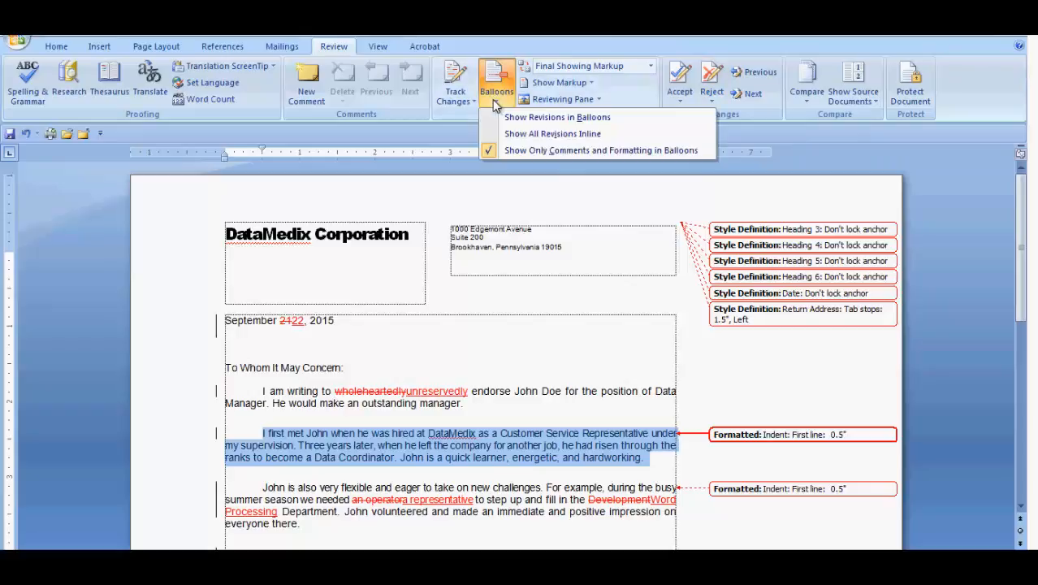
pyautogui.click(524, 134)
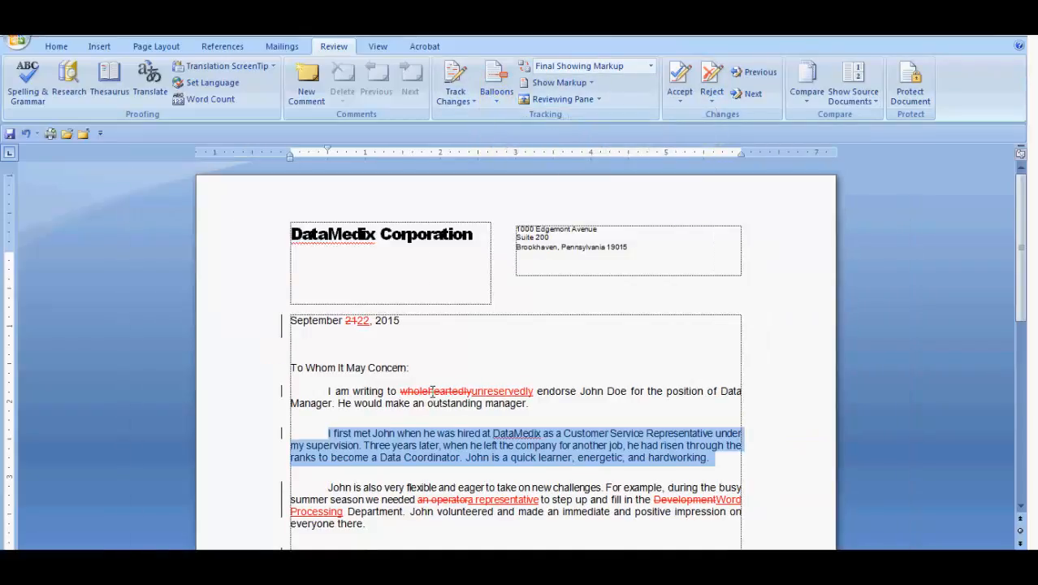
pyautogui.moveTo(432, 390)
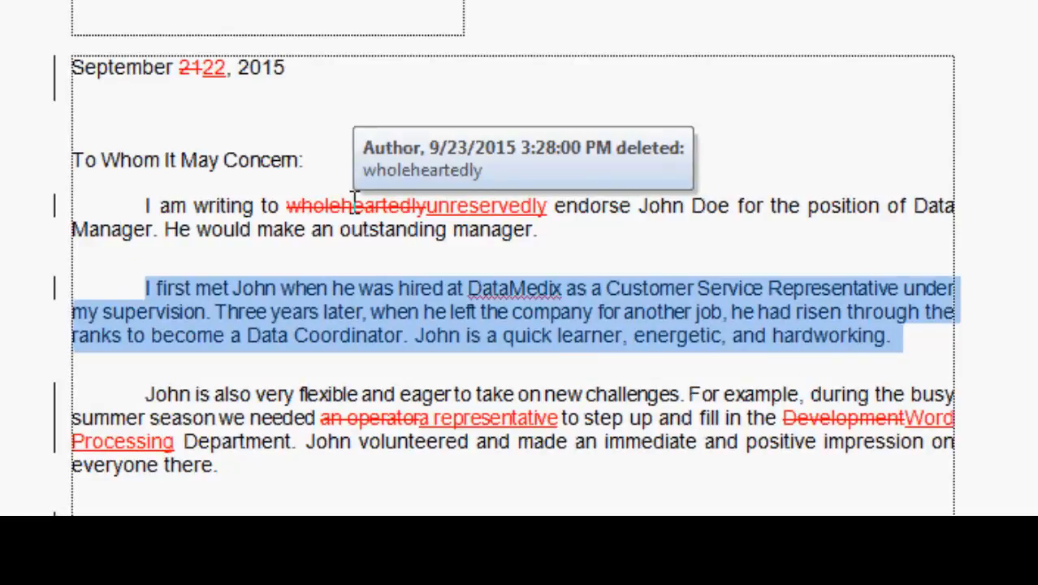
# View the accept and reject options for the "wholeheartedly" deletion and the "unreservedly" insertion
pyautogui.click(354, 199)
pyautogui.rightClick(354, 201)
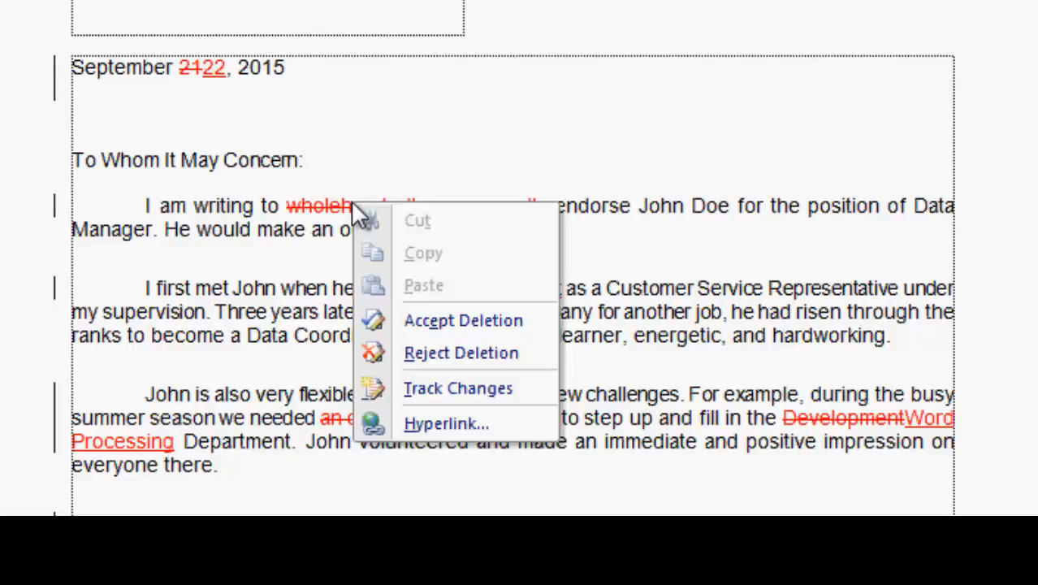
pyautogui.click(438, 171)
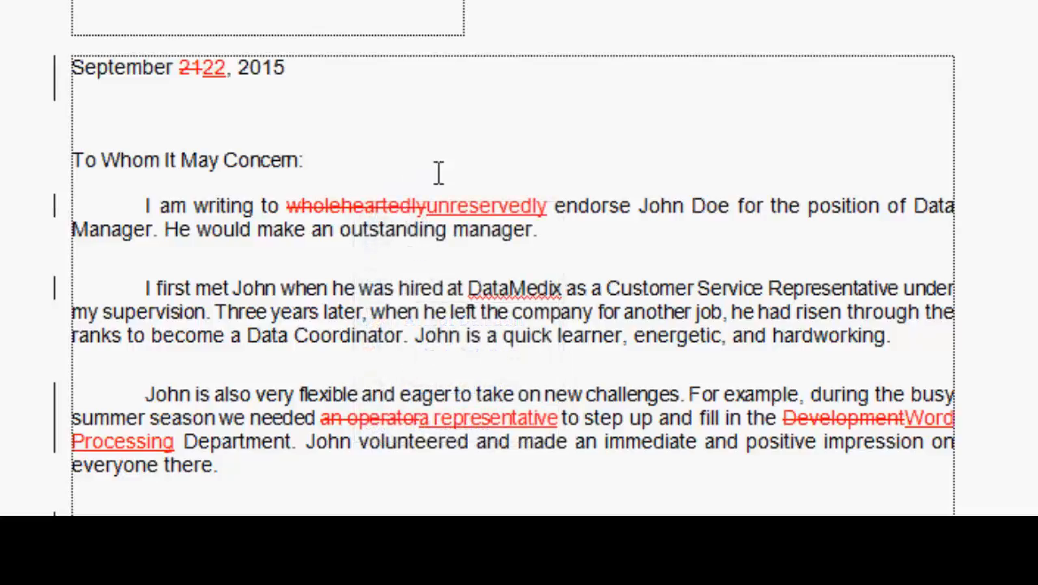
pyautogui.click(502, 205)
pyautogui.rightClick(502, 206)
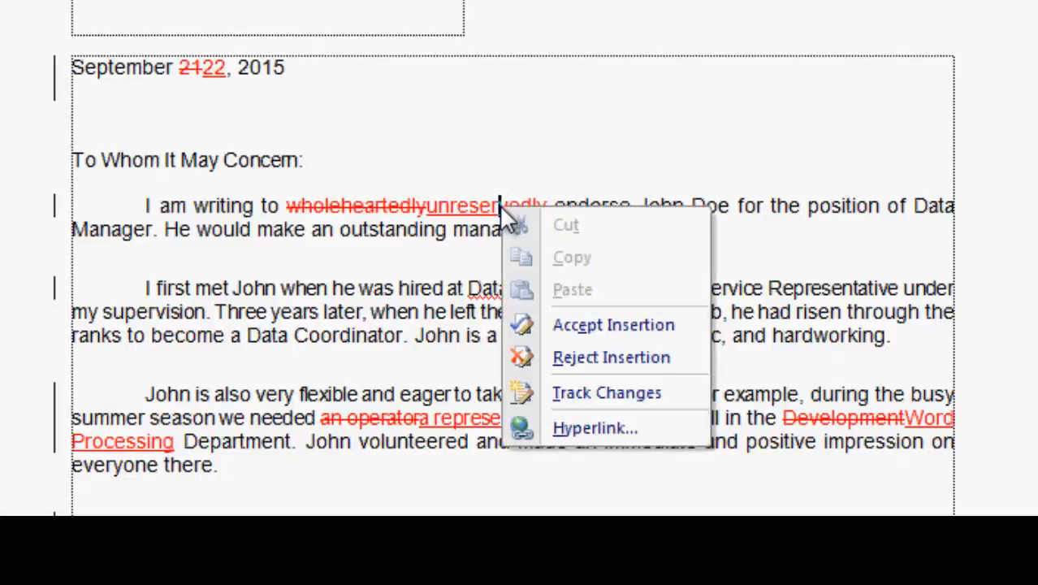
pyautogui.click(683, 136)
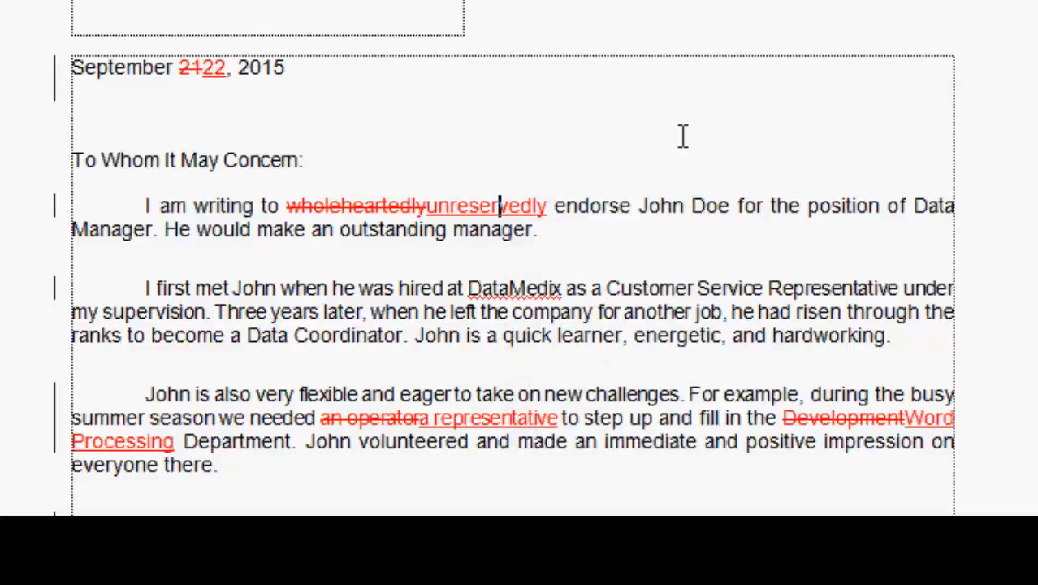
# Accept the insertion of "unreservedly" and the deletion of "wholeheartedly" in the first body paragraph
pyautogui.rightClick(517, 203)
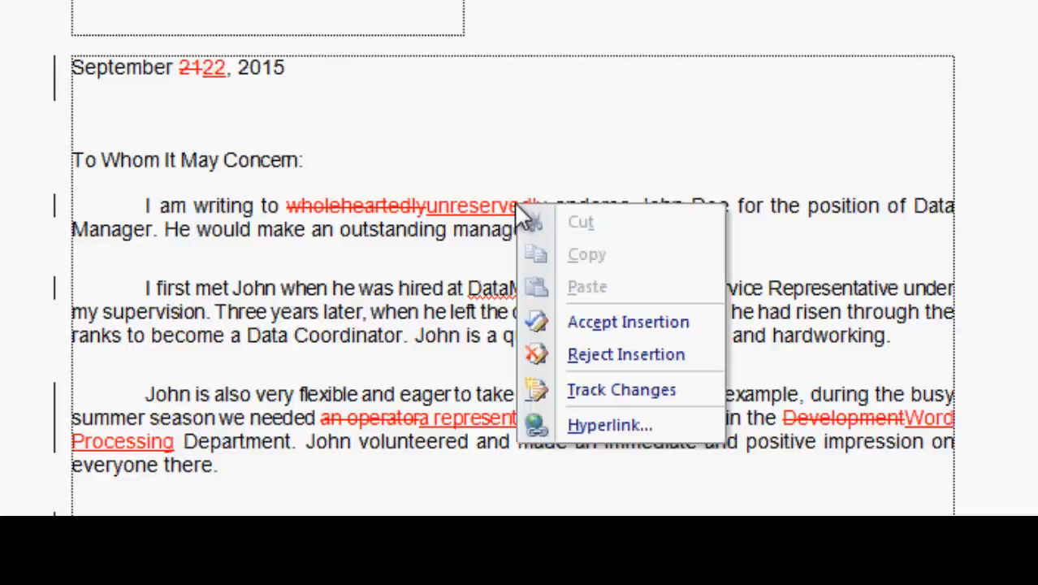
pyautogui.click(586, 323)
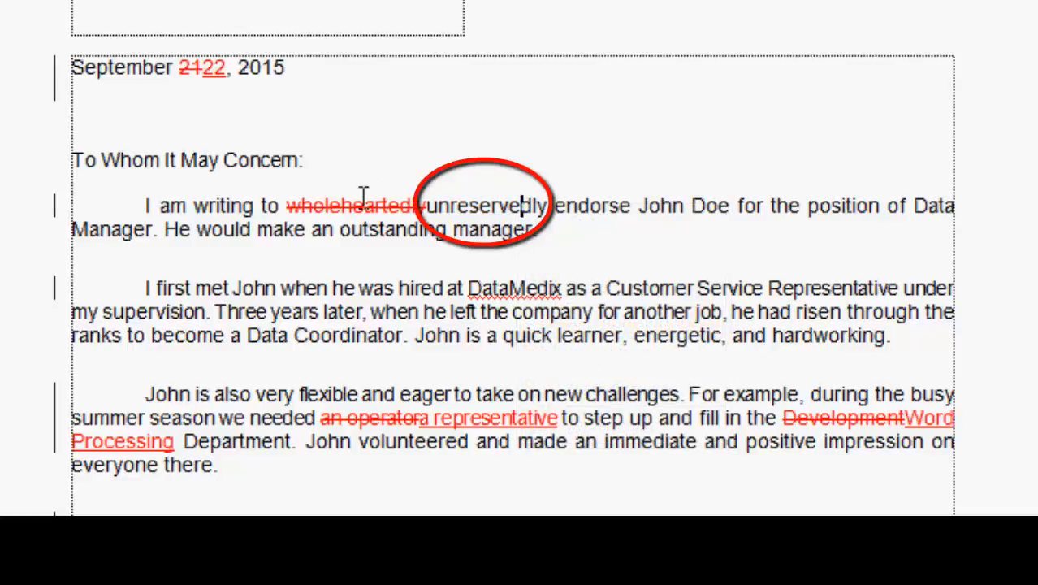
pyautogui.rightClick(338, 203)
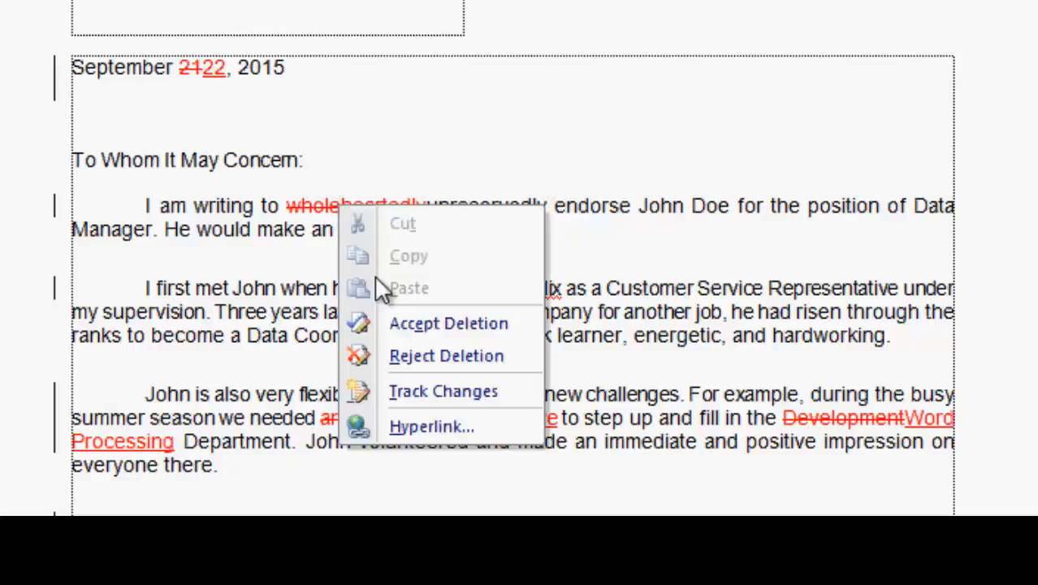
pyautogui.click(398, 323)
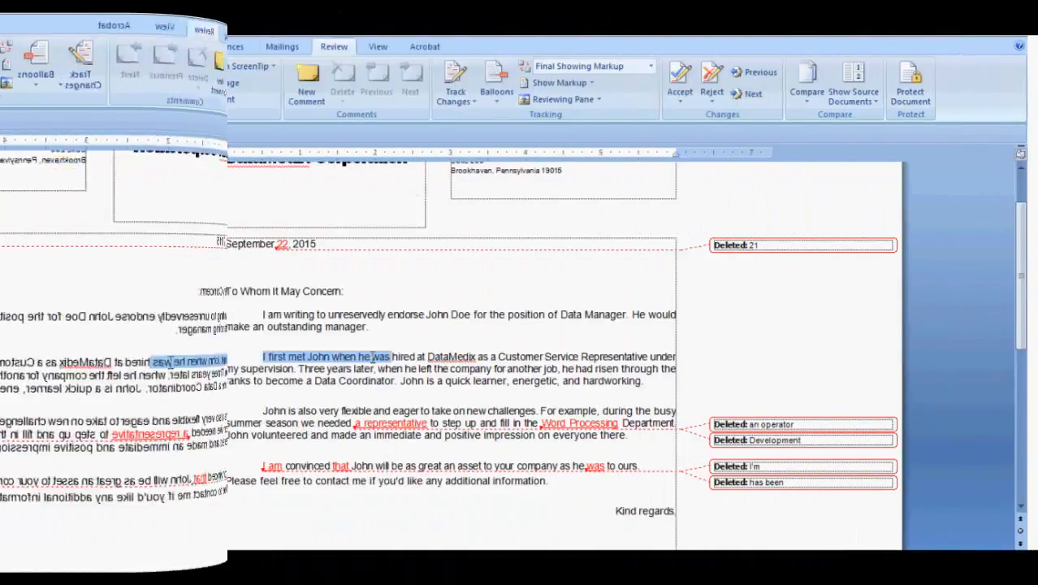
# Show formatting changes in the markup and accept the 0.5" first-line indent change on the second body paragraph
pyautogui.moveTo(426, 358); pyautogui.dragTo(669, 386)
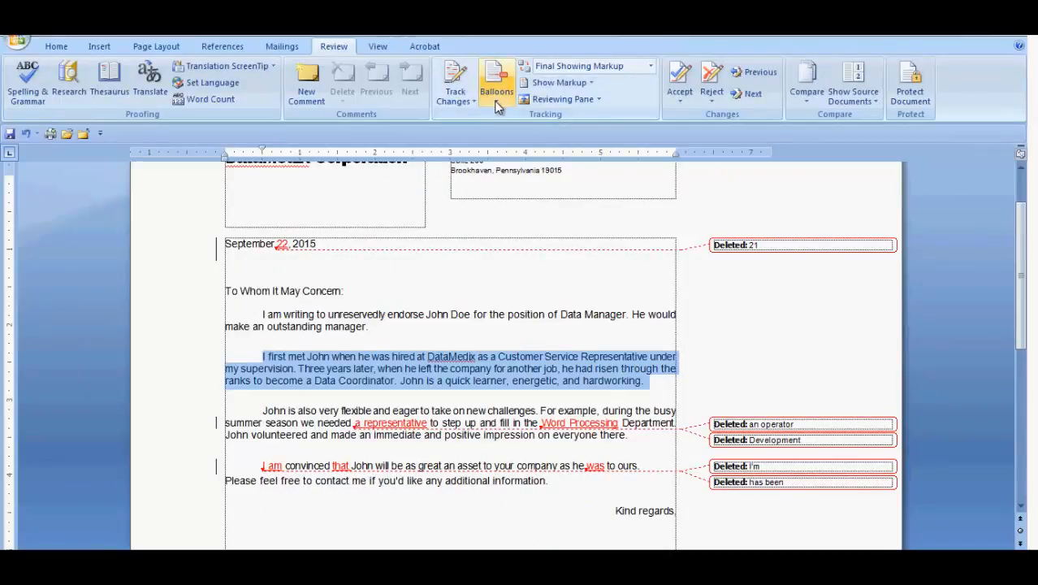
pyautogui.click(591, 84)
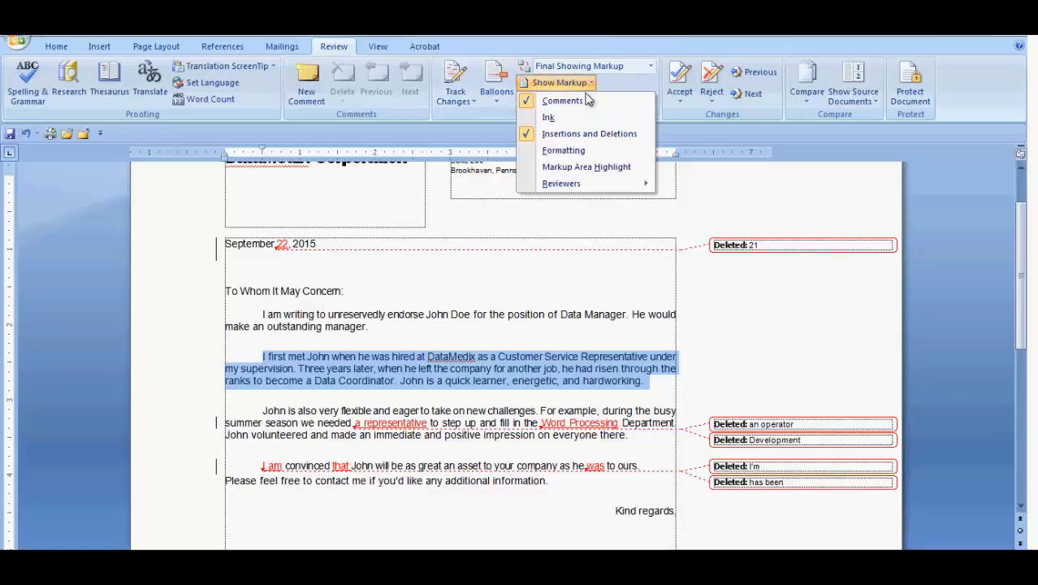
pyautogui.click(586, 151)
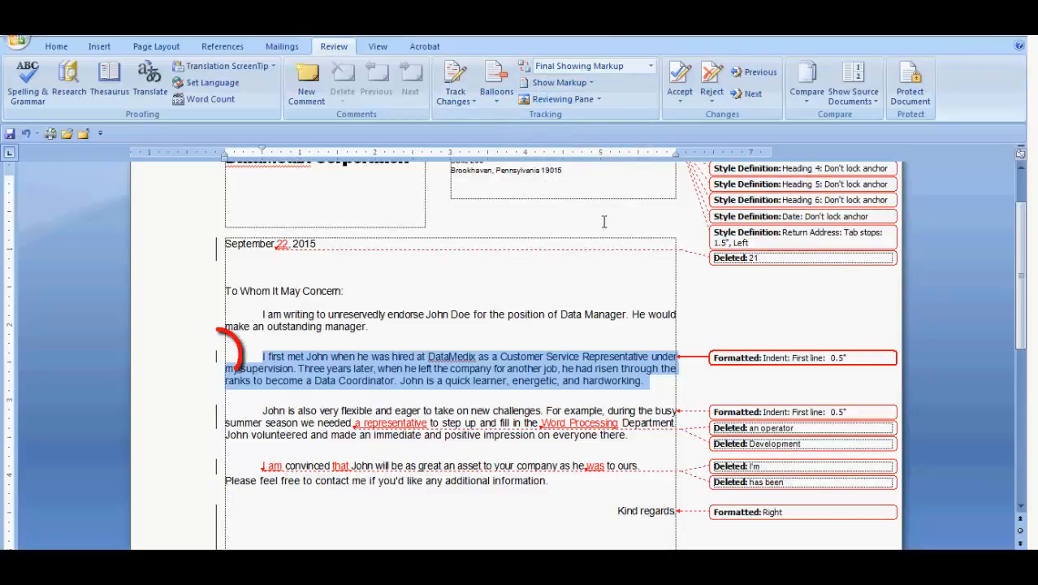
pyautogui.rightClick(243, 361)
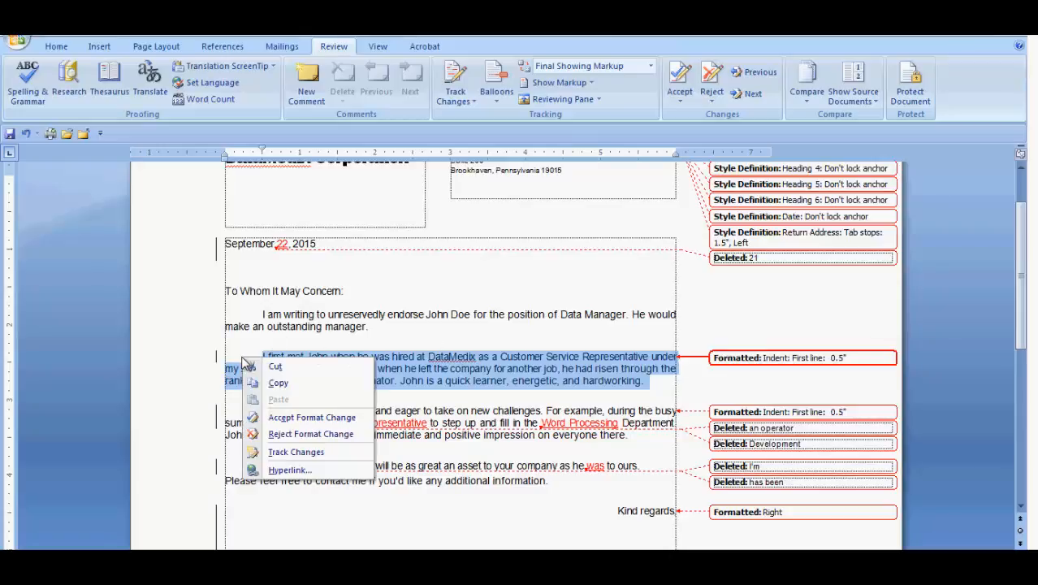
pyautogui.click(289, 419)
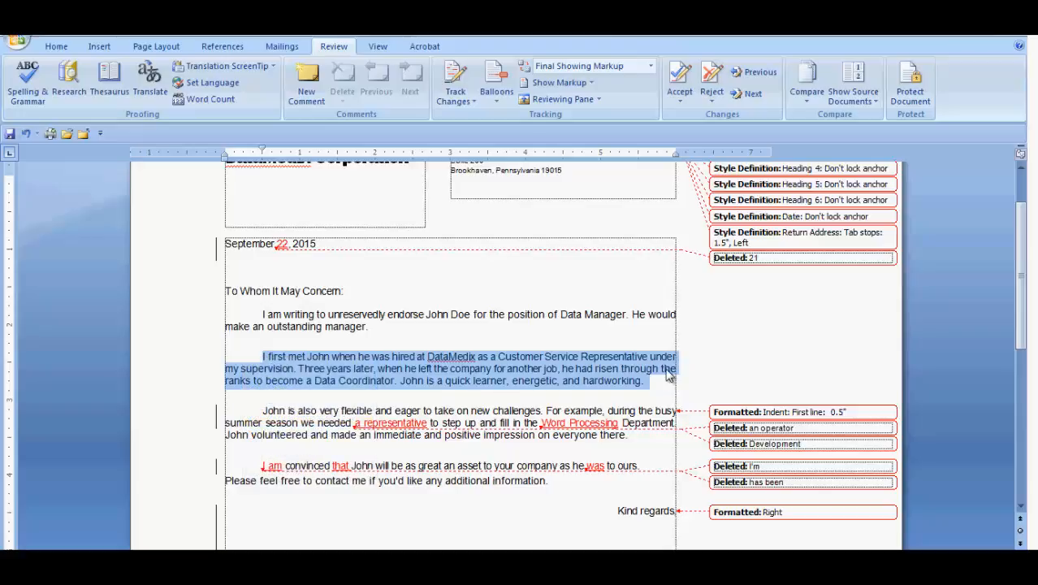
pyautogui.click(729, 367)
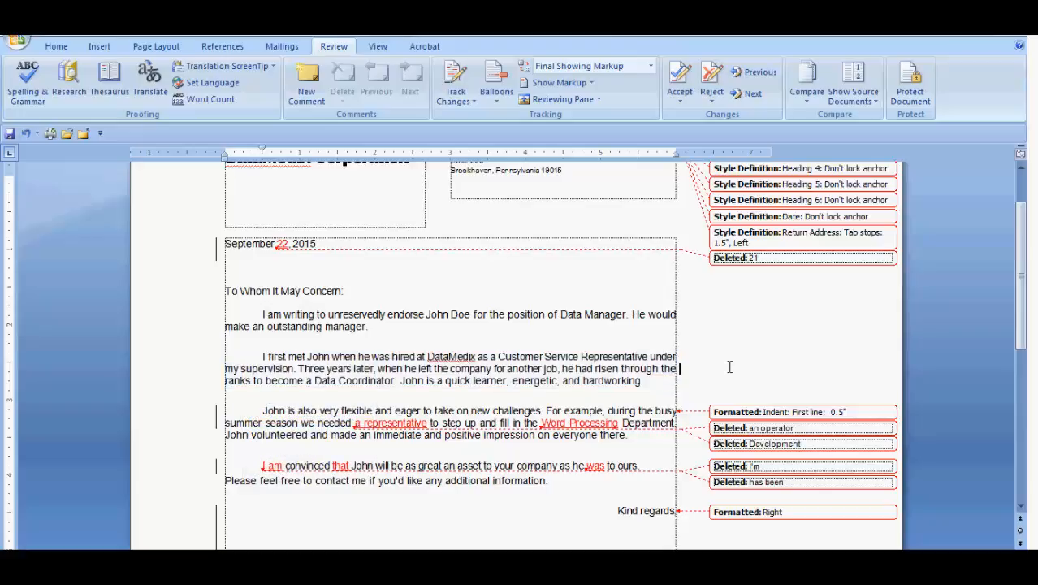